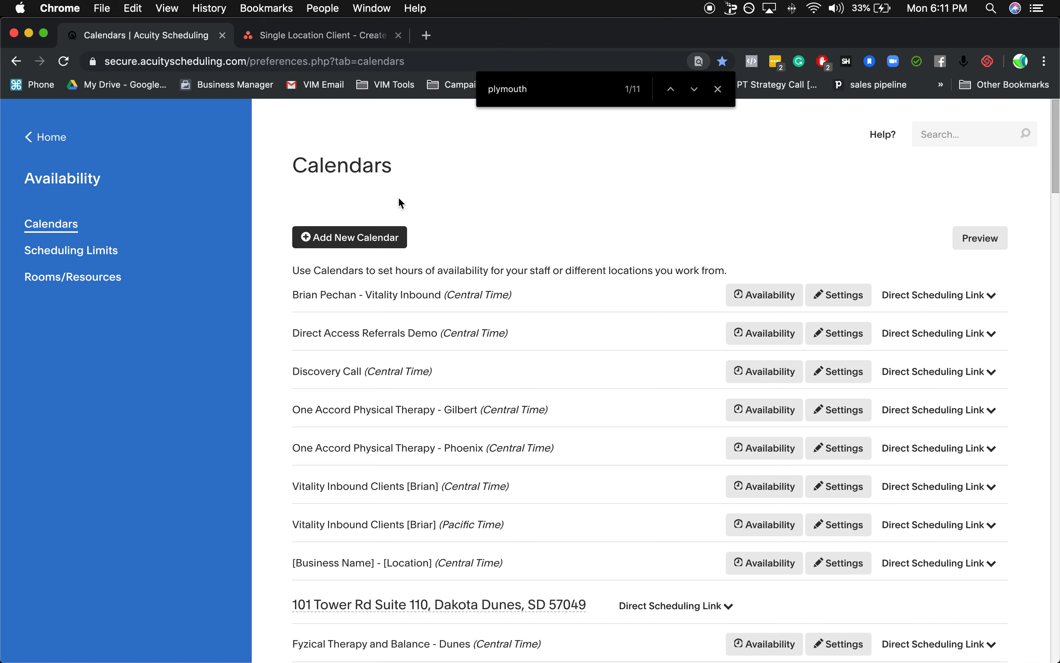
# Start a new calendar and name it "Test Physical Therapy - Location 1".
pyautogui.click(343, 243)
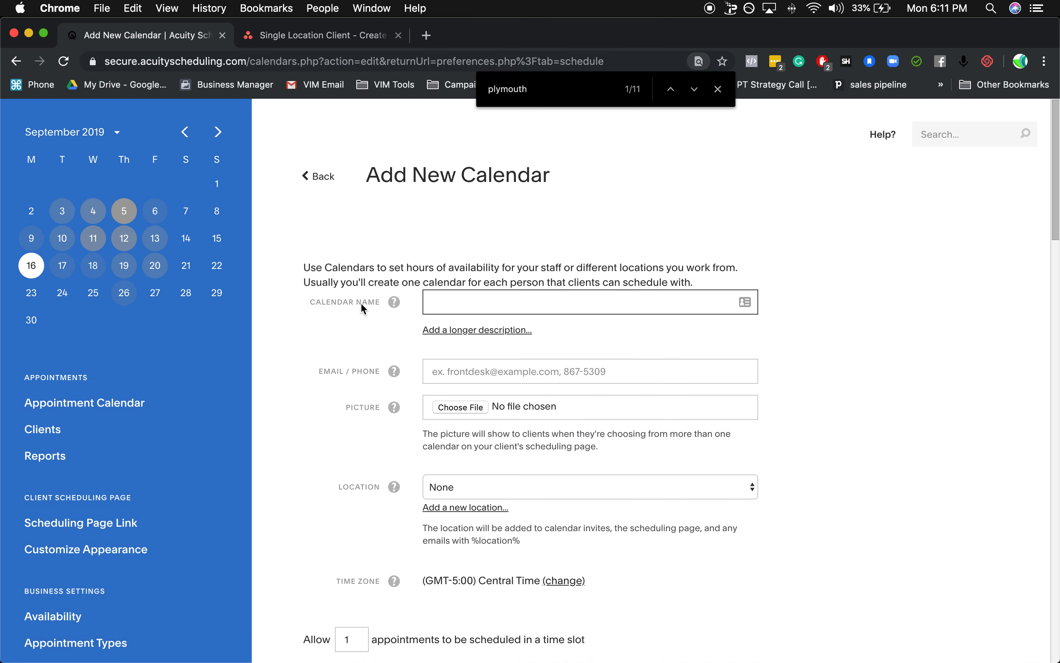
pyautogui.click(451, 302)
pyautogui.click(540, 260)
pyautogui.click(523, 293)
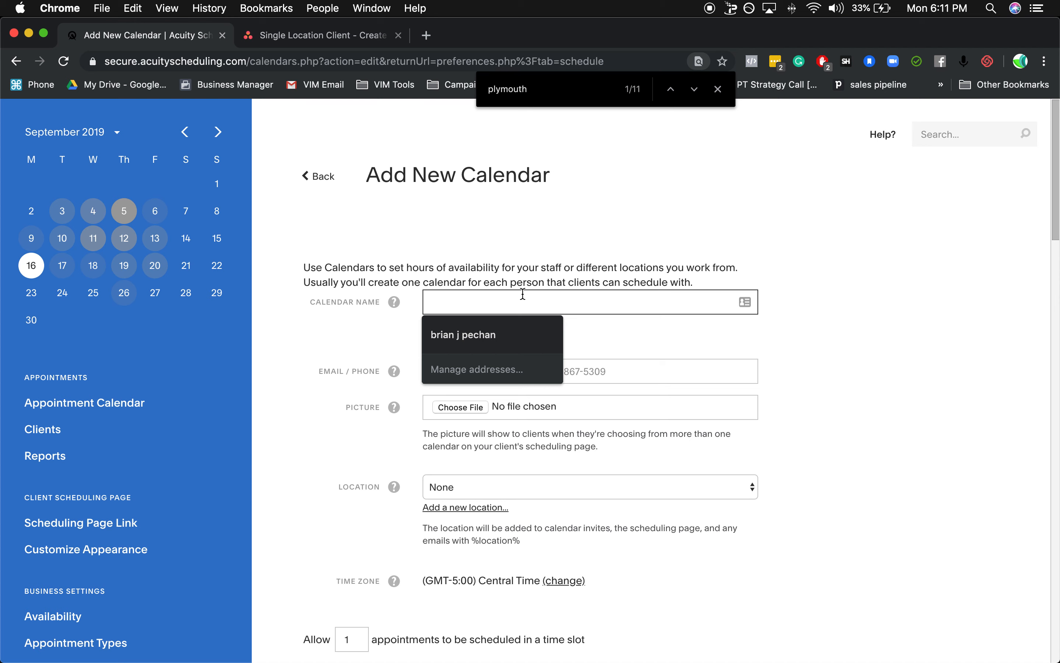
pyautogui.write('Test')
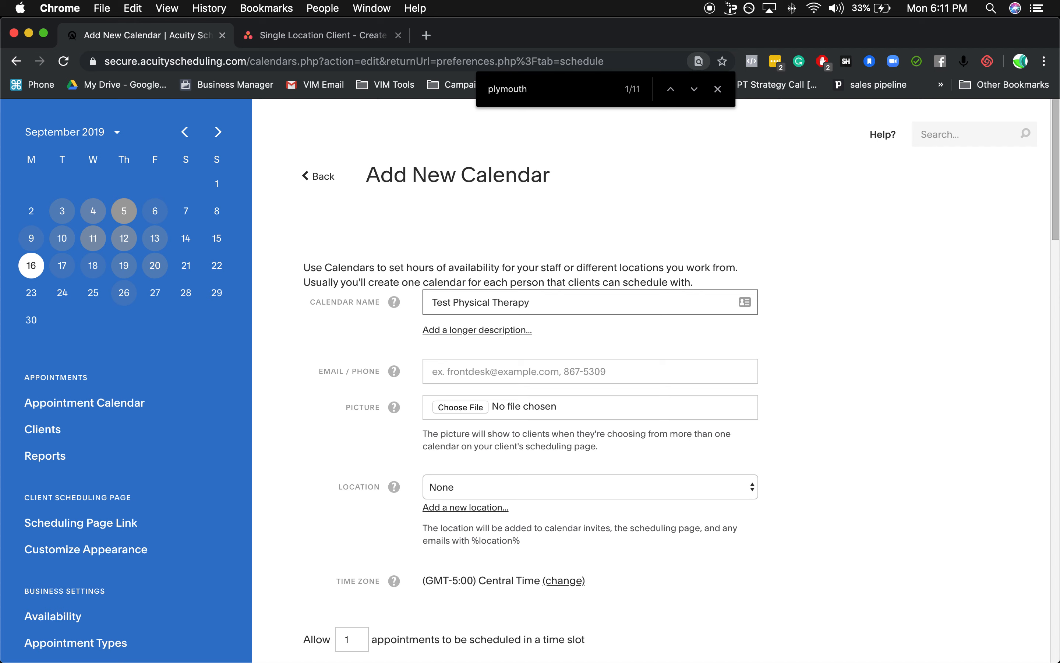
pyautogui.write('Physical Therapy - Location 1')
pyautogui.moveTo(583, 303); pyautogui.dragTo(539, 302)
pyautogui.click(594, 303)
# Enter two comma-separated notification e-mail addresses for the calendar, reusing the first address with its number changed to 2.
pyautogui.click(500, 366)
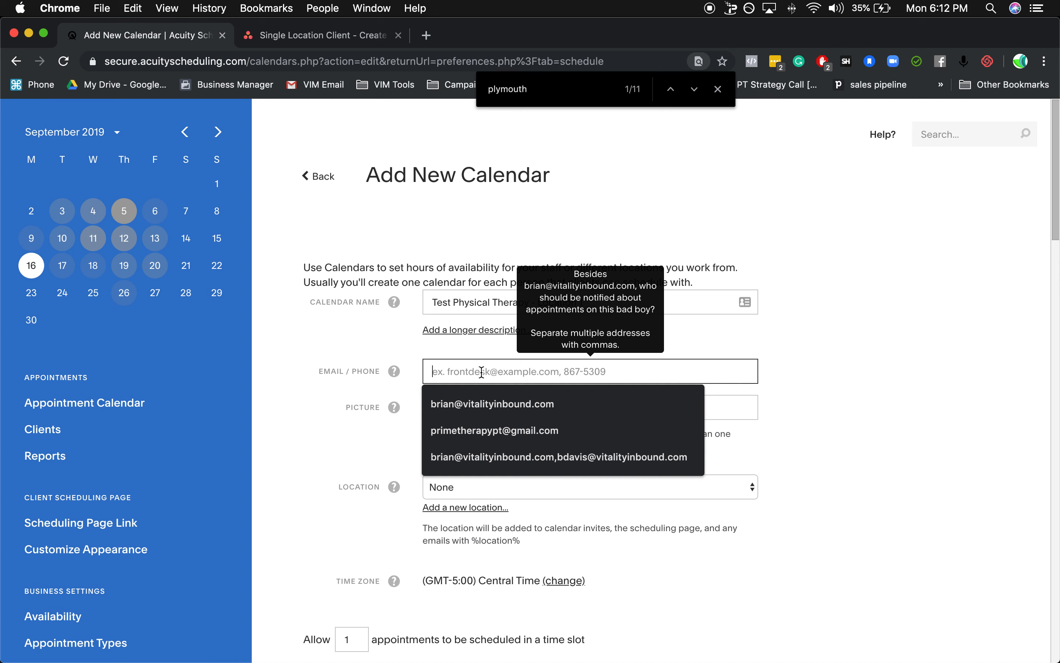
pyautogui.write('test1@test.com')
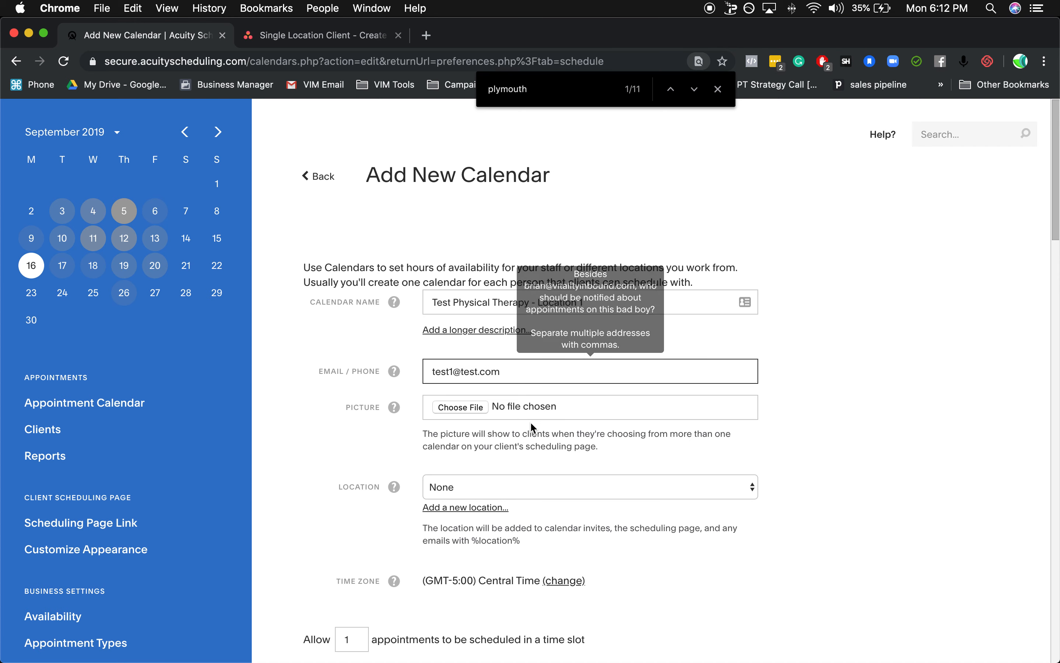
pyautogui.write(',')
pyautogui.moveTo(500, 374); pyautogui.dragTo(428, 373)
pyautogui.press('super+c')
pyautogui.click(542, 373)
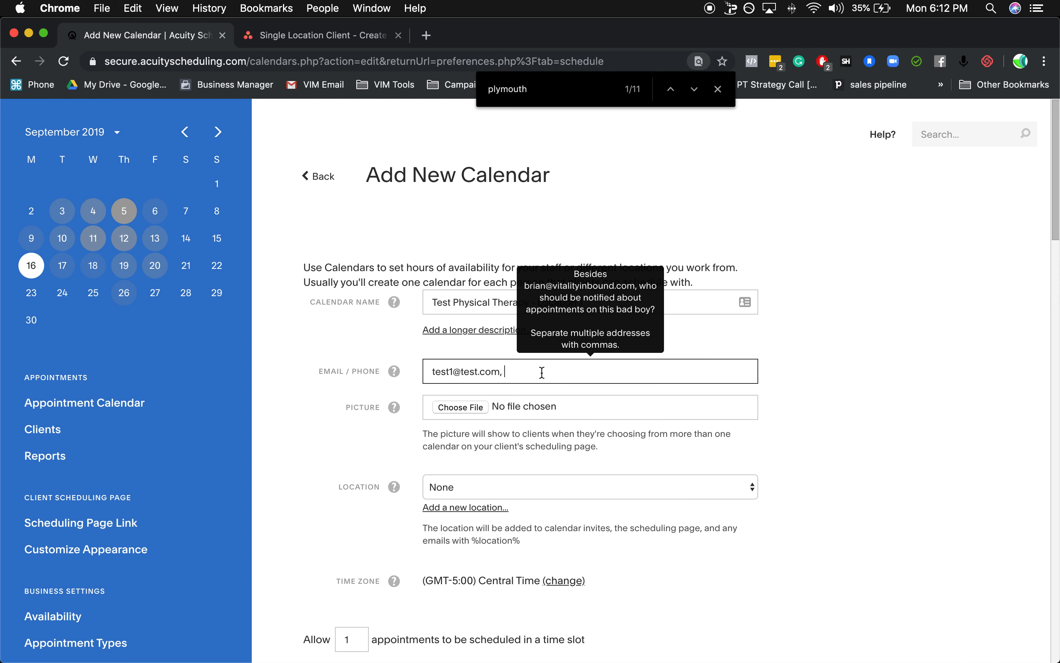
pyautogui.press('super+v')
pyautogui.click(527, 374)
pyautogui.press('BackSpace')
pyautogui.write('2')
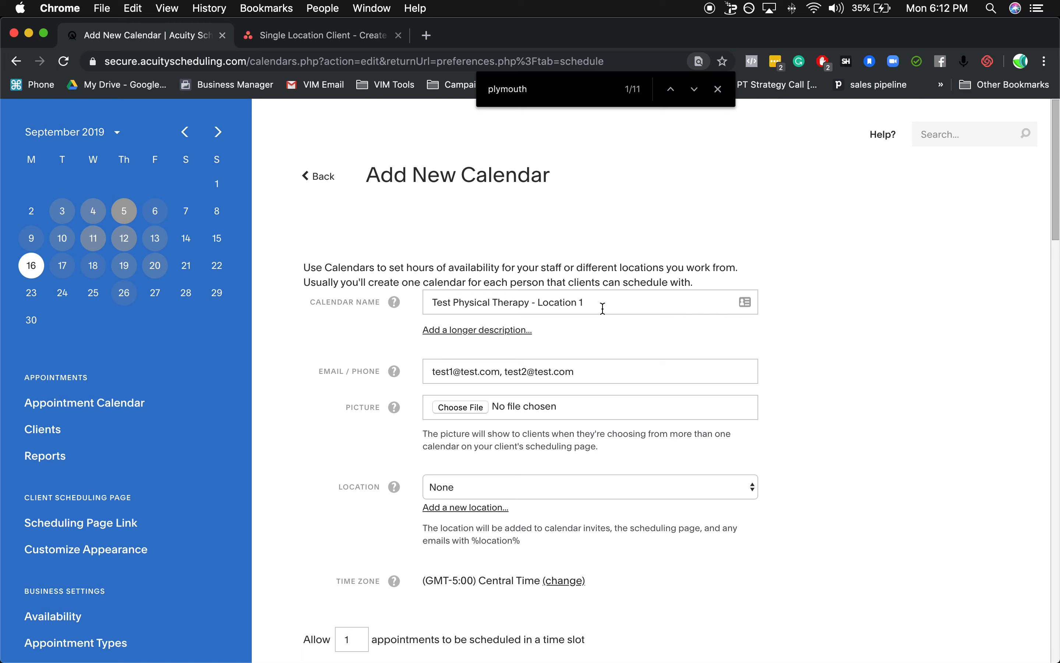
# Open the entry for adding a new location to the calendar.
pyautogui.scroll(-1, 525, 462)
pyautogui.moveTo(357, 475)
pyautogui.click(440, 486)
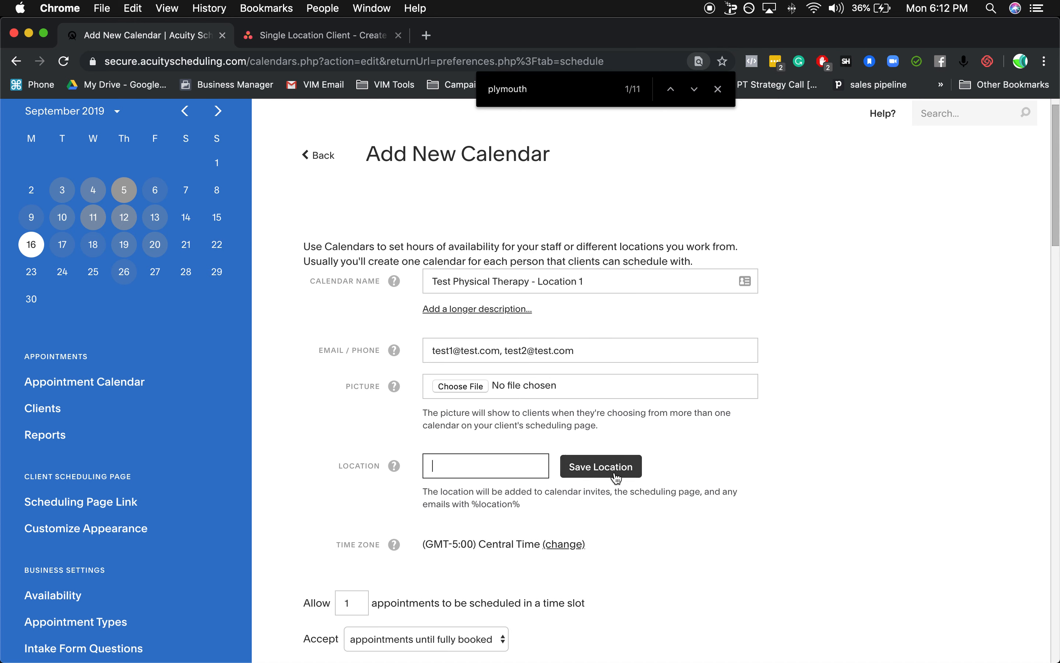
# Set the calendar's time zone to (GMT-4:00) Eastern Time and create the calendar.
pyautogui.scroll(-1, 361, 535)
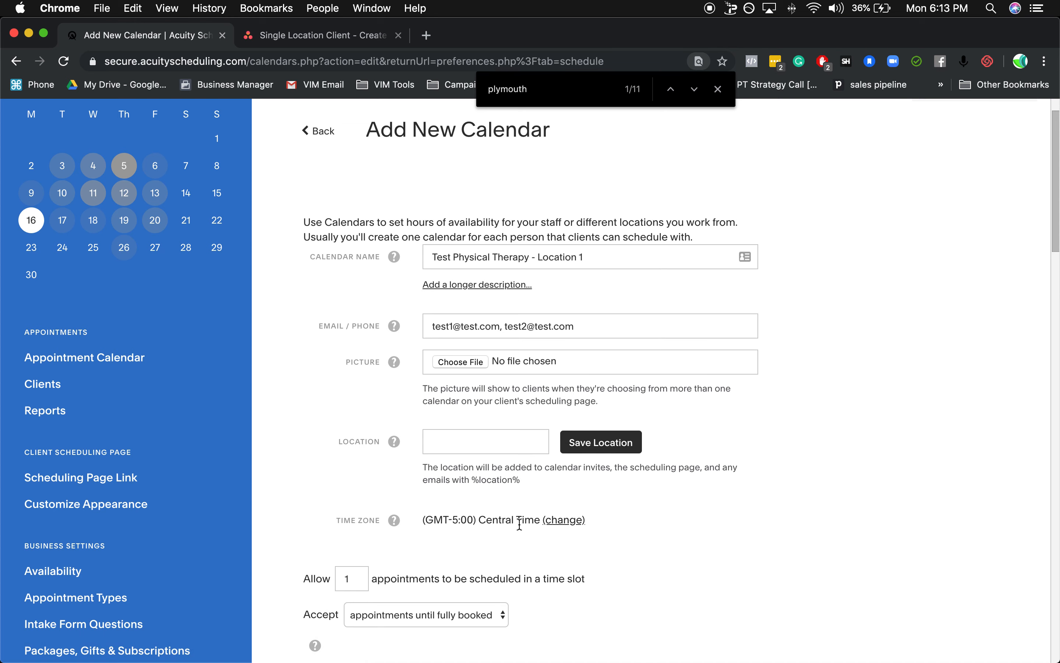
pyautogui.click(554, 521)
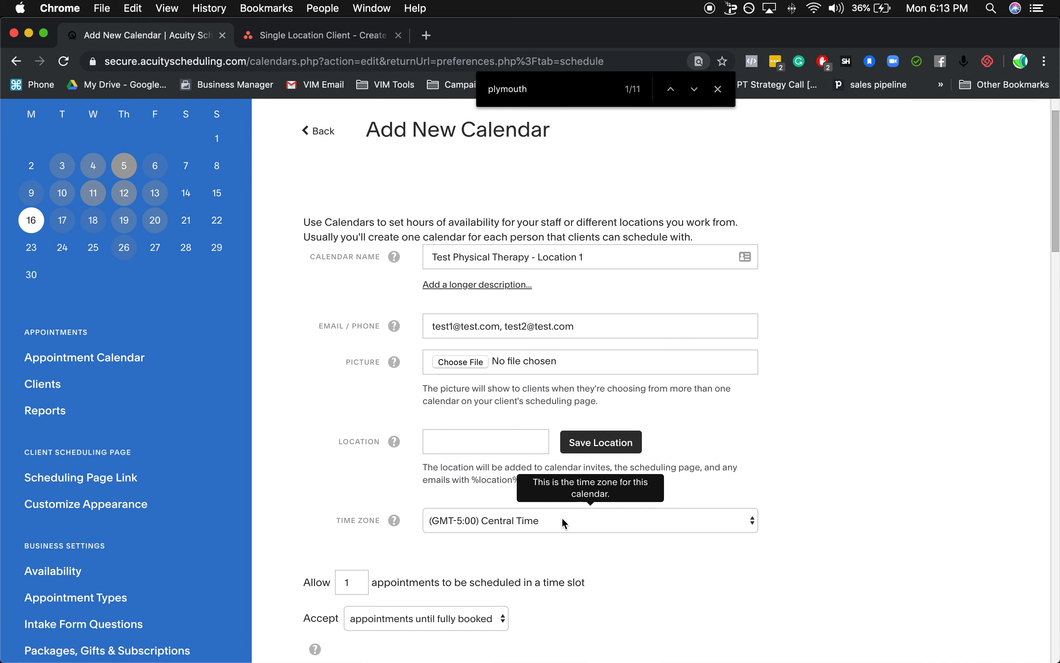
pyautogui.click(554, 524)
pyautogui.click(539, 533)
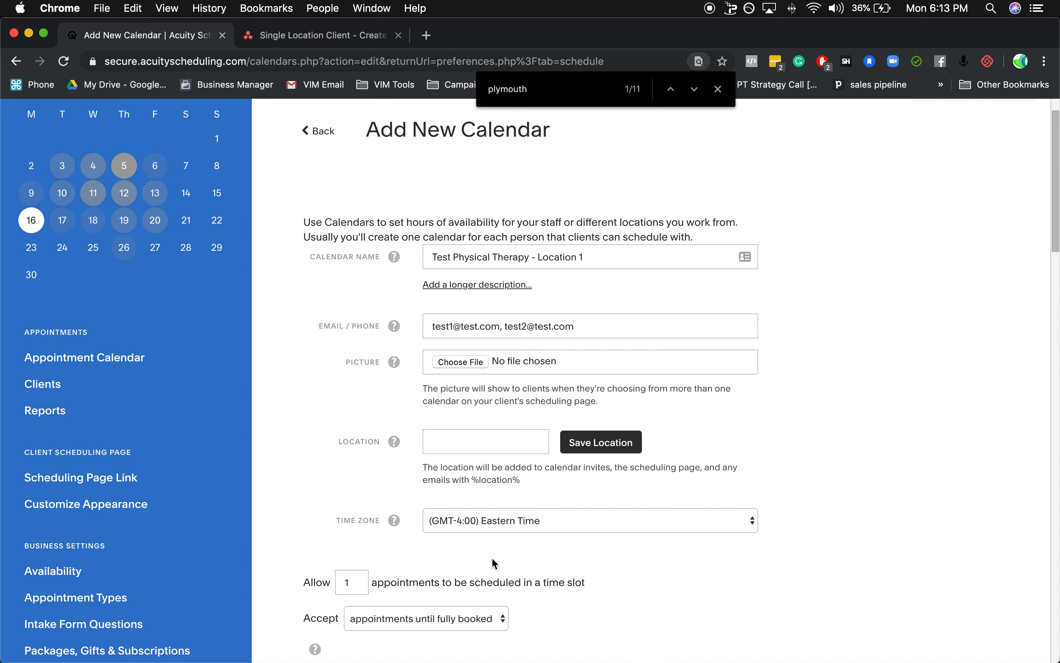
pyautogui.scroll(-1, 513, 536)
pyautogui.scroll(-4, 512, 534)
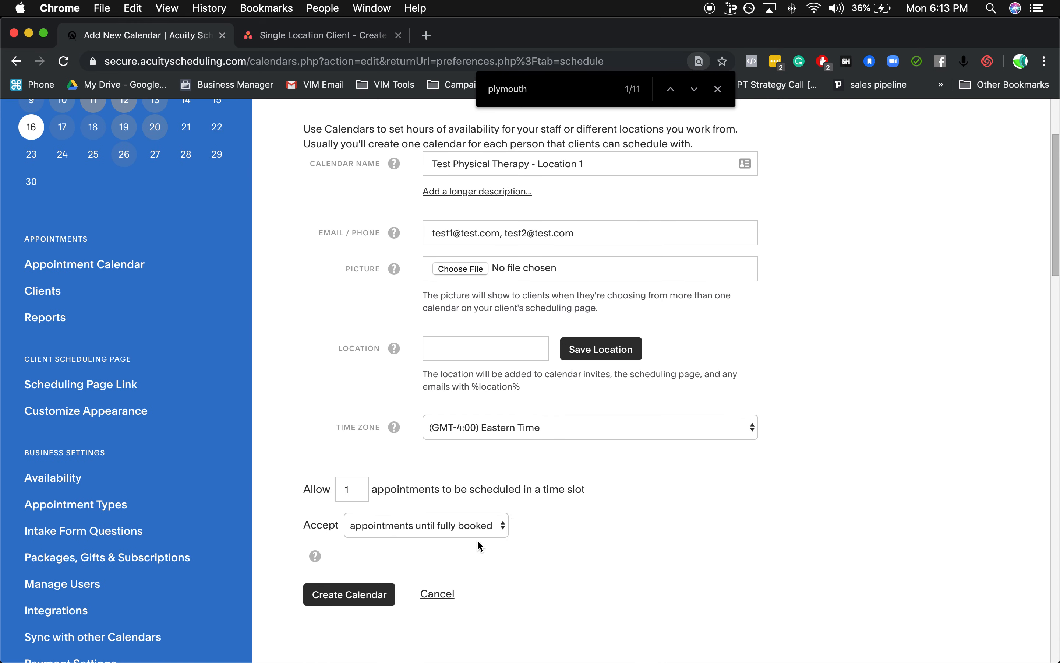
pyautogui.click(369, 604)
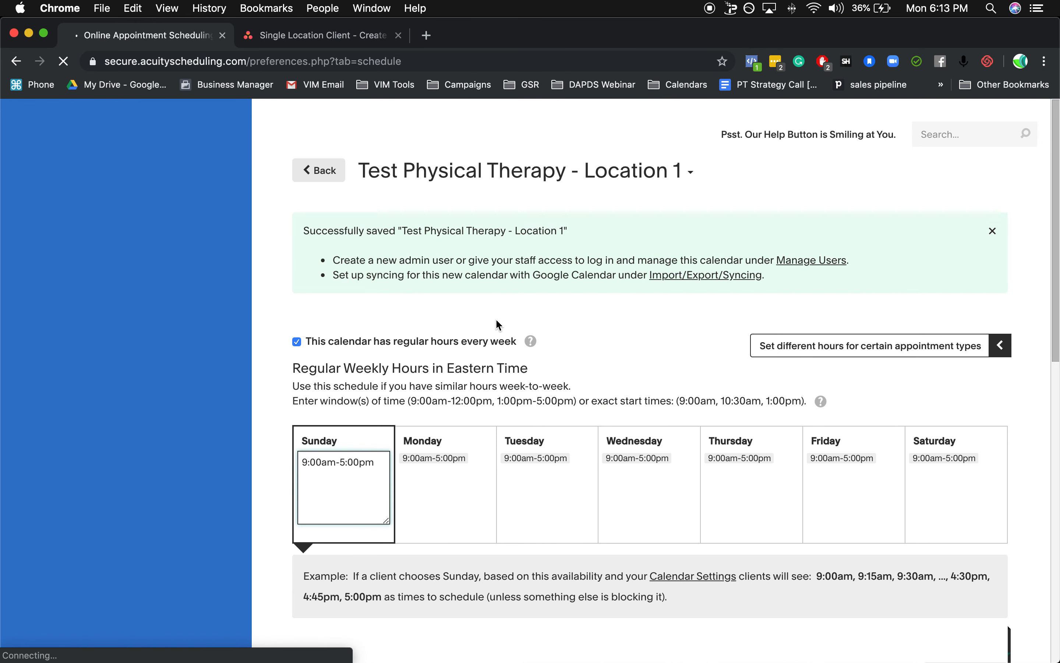
# Search Google for "one accord physical therapy" in a new browser tab.
pyautogui.scroll(-1, 567, 285)
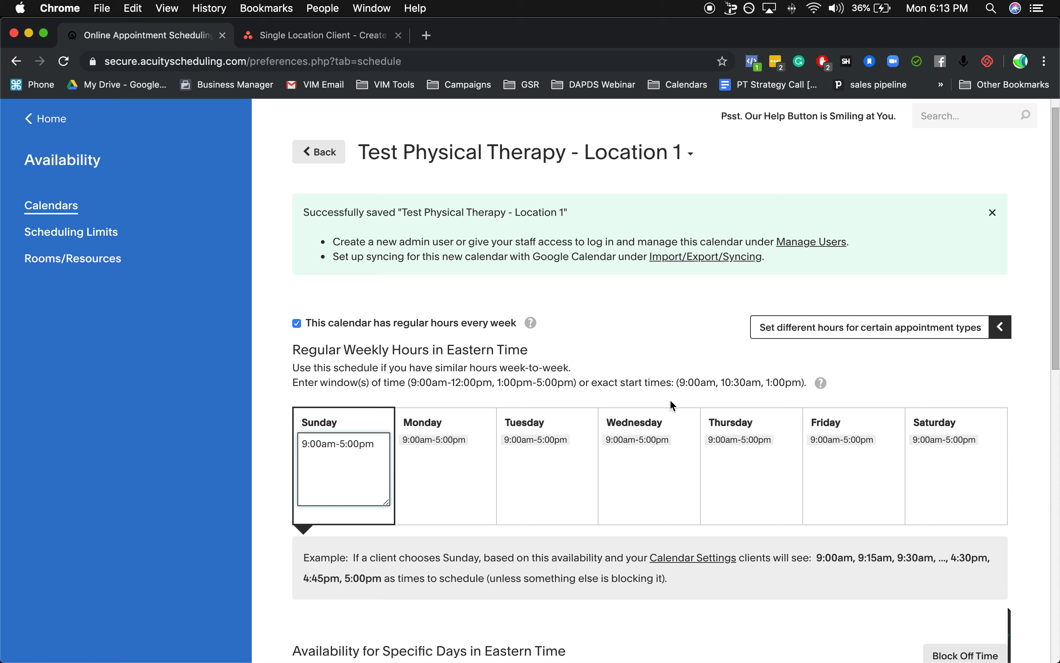
pyautogui.click(584, 361)
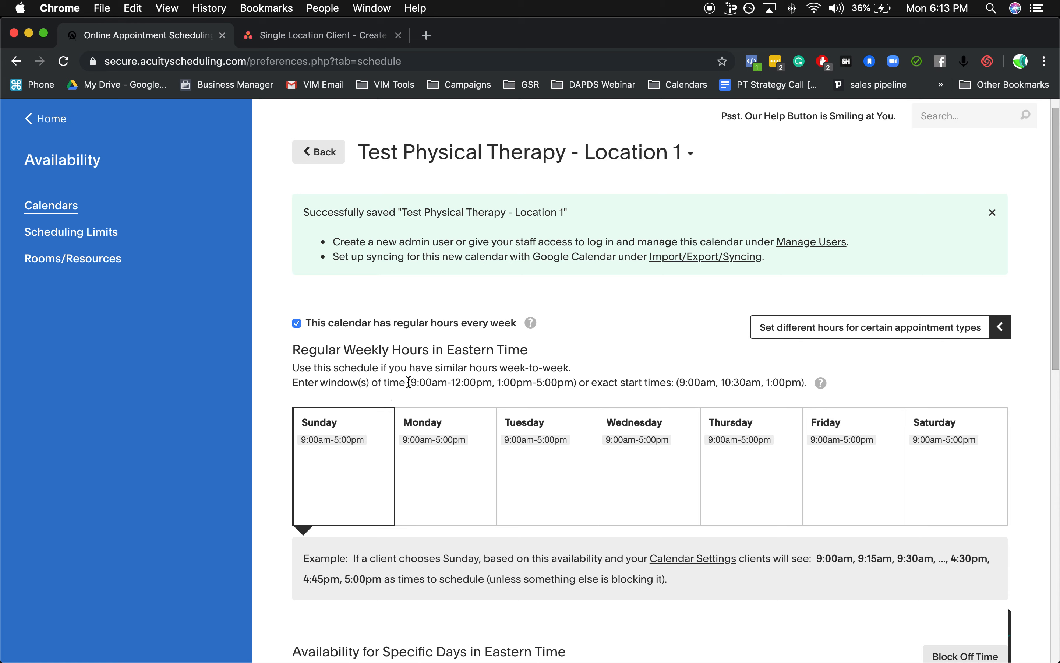
pyautogui.click(424, 42)
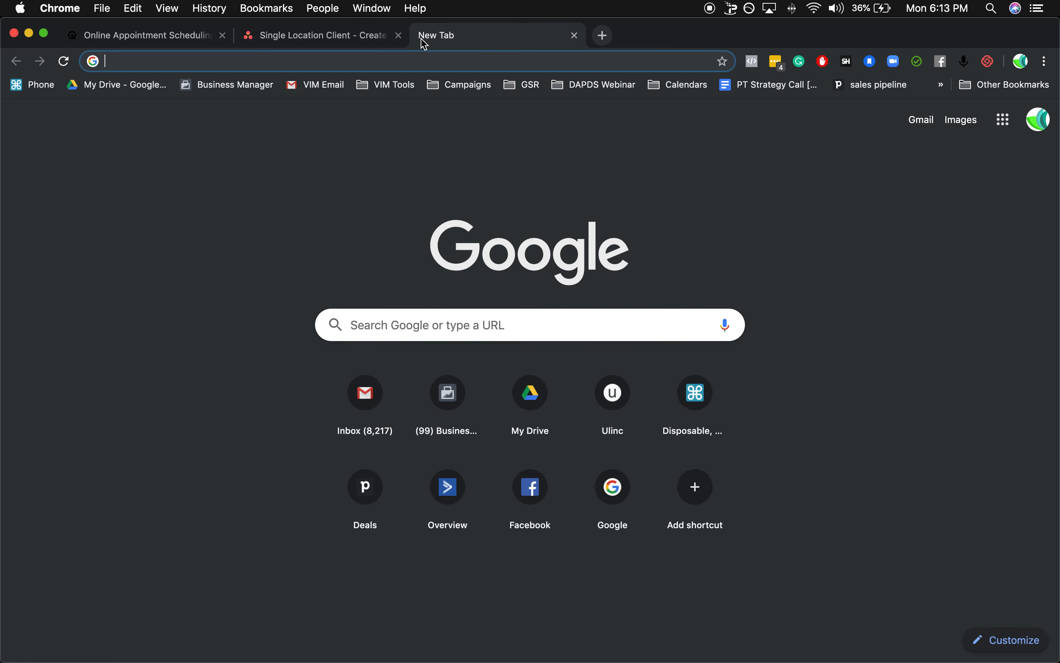
pyautogui.write('one accord ph')
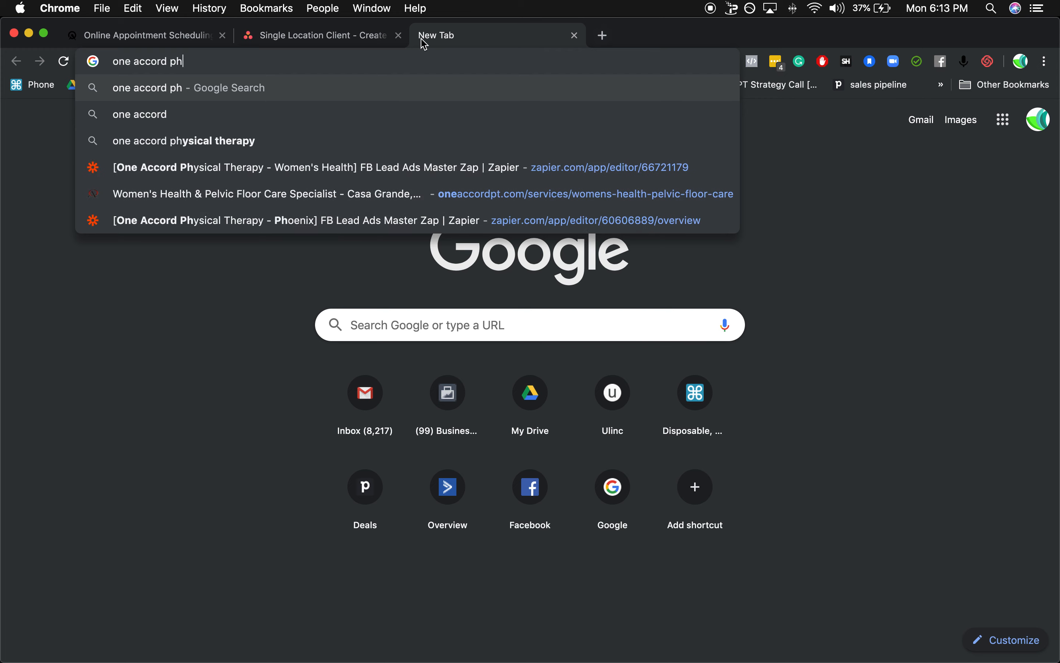
pyautogui.write('ysical')
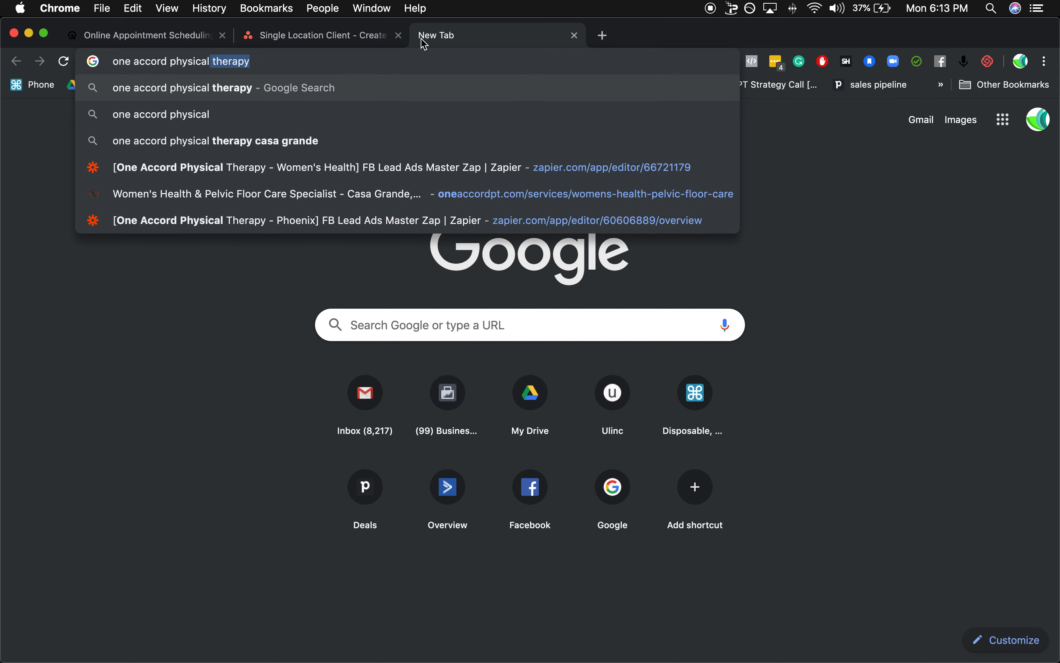
pyautogui.press('Return')
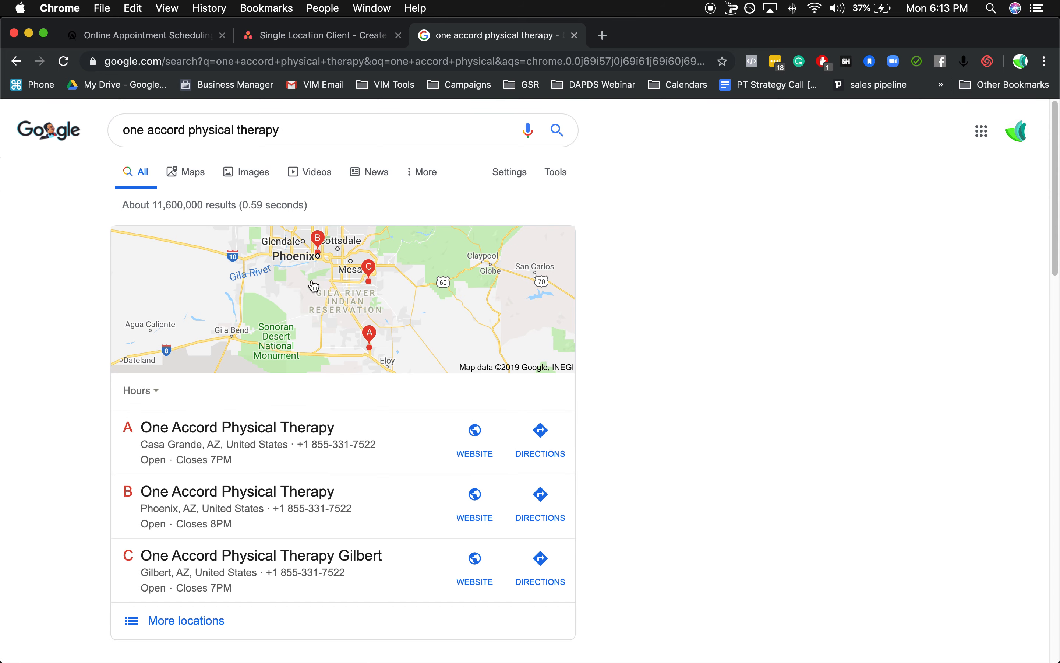
# Open the Casa Grande clinic's listing and expand its weekly opening hours.
pyautogui.click(286, 468)
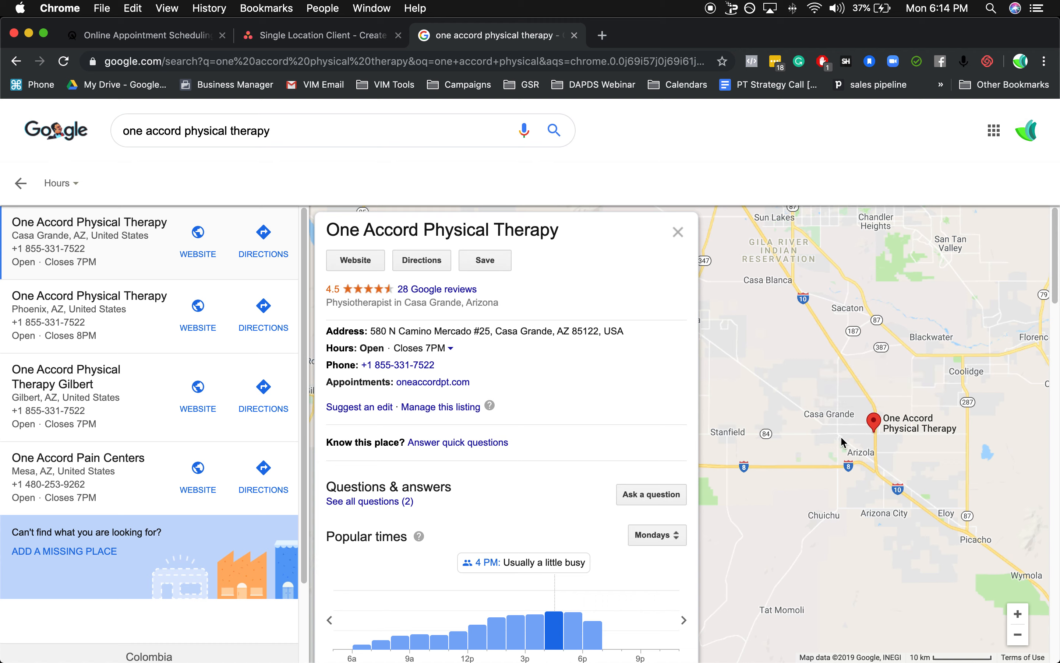
pyautogui.moveTo(371, 338); pyautogui.dragTo(626, 333)
pyautogui.click(502, 355)
pyautogui.click(451, 348)
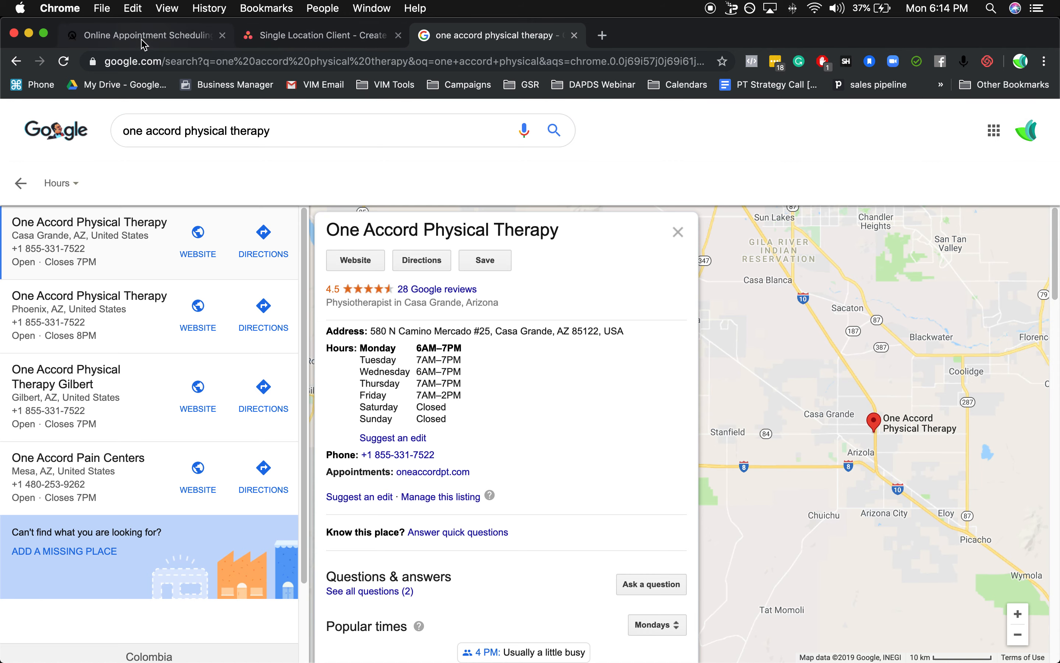
# Place the scheduling tab beside the clinic listing and set the calendar's Sunday hours to 6:00am-7:00pm.
pyautogui.moveTo(142, 35); pyautogui.dragTo(315, 36)
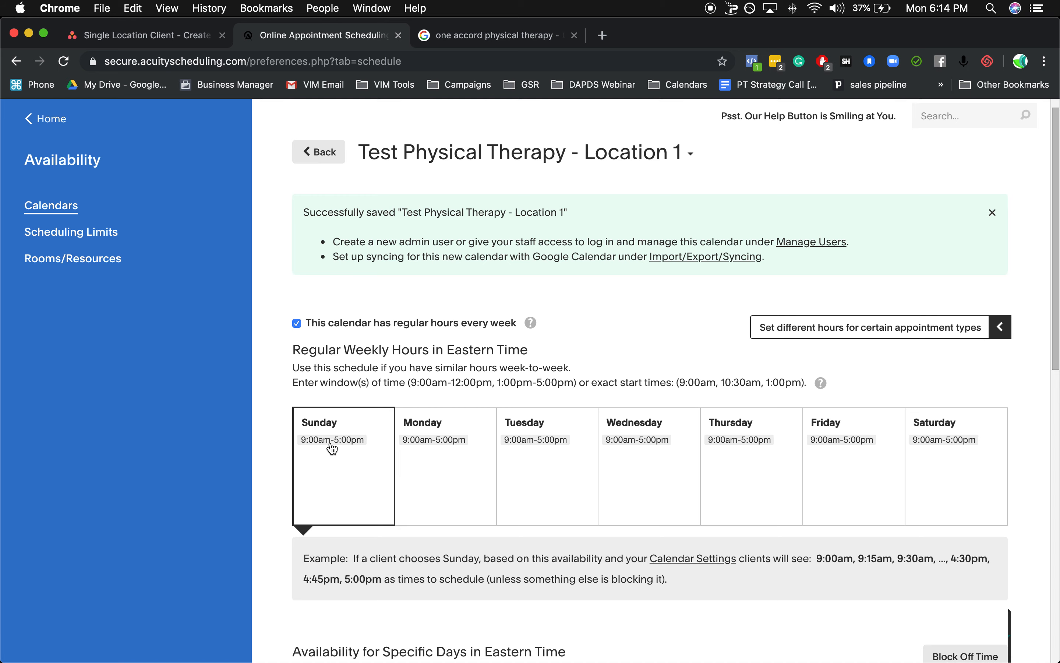
pyautogui.click(475, 41)
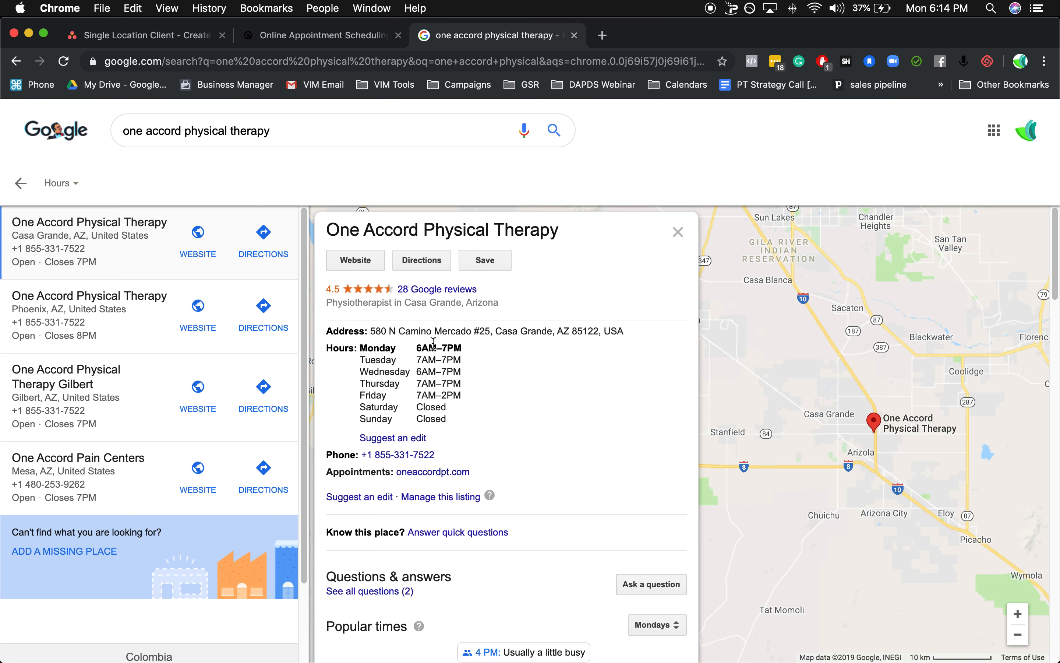
pyautogui.click(342, 37)
pyautogui.click(311, 443)
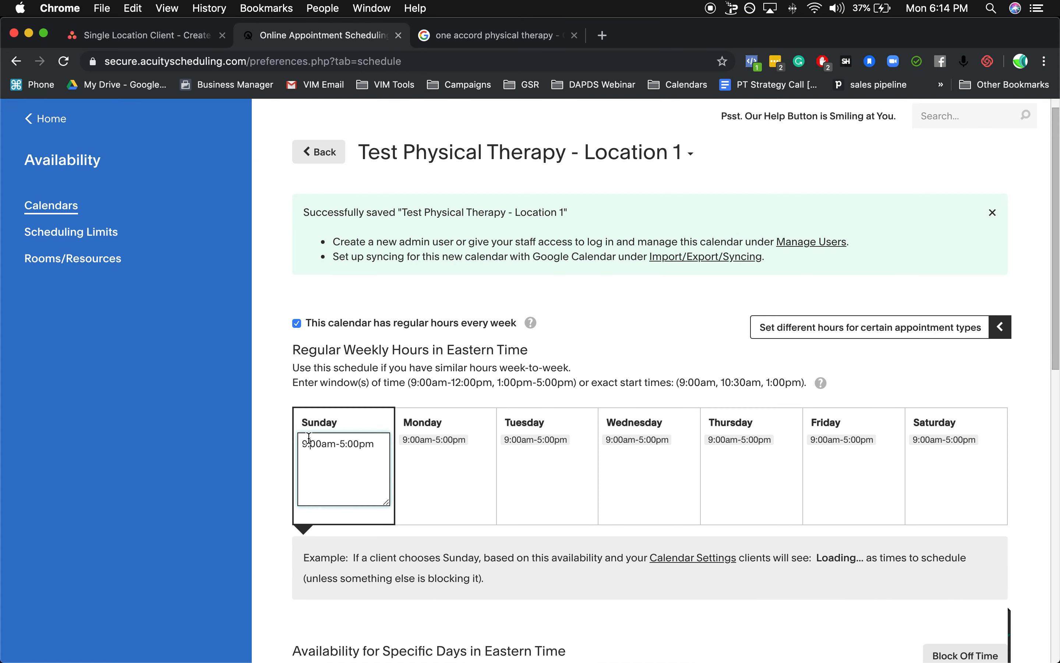
pyautogui.press('BackSpace')
pyautogui.write('6')
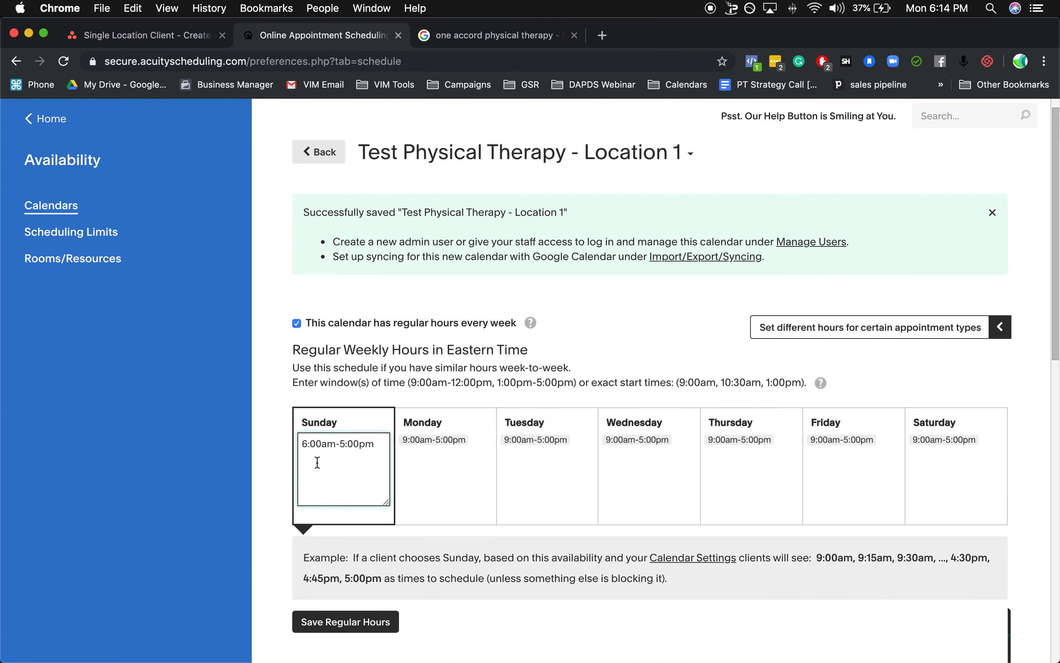
pyautogui.click(345, 443)
pyautogui.press('BackSpace')
pyautogui.write('7')
pyautogui.click(470, 43)
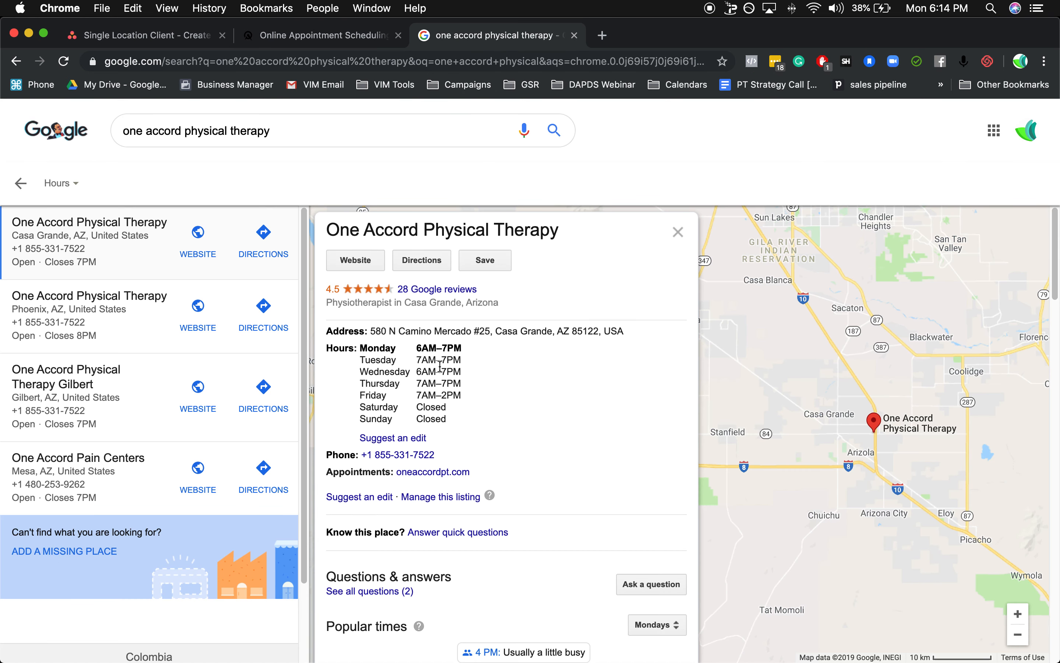
pyautogui.click(314, 41)
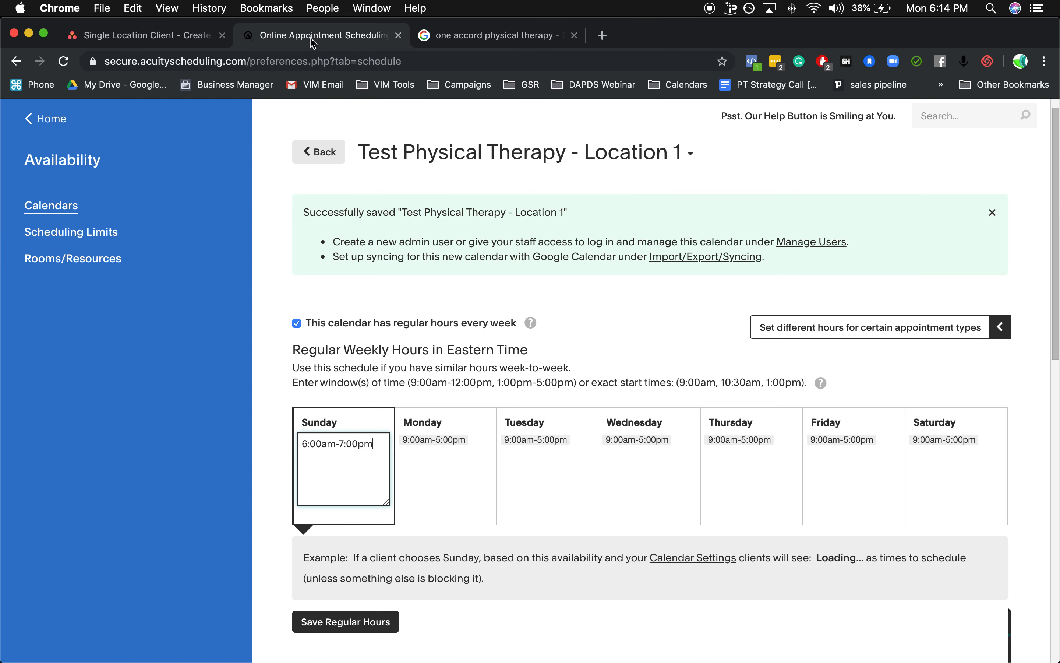
# Set the calendar's regular Monday hours to 7:00am-7:00pm.
pyautogui.click(410, 447)
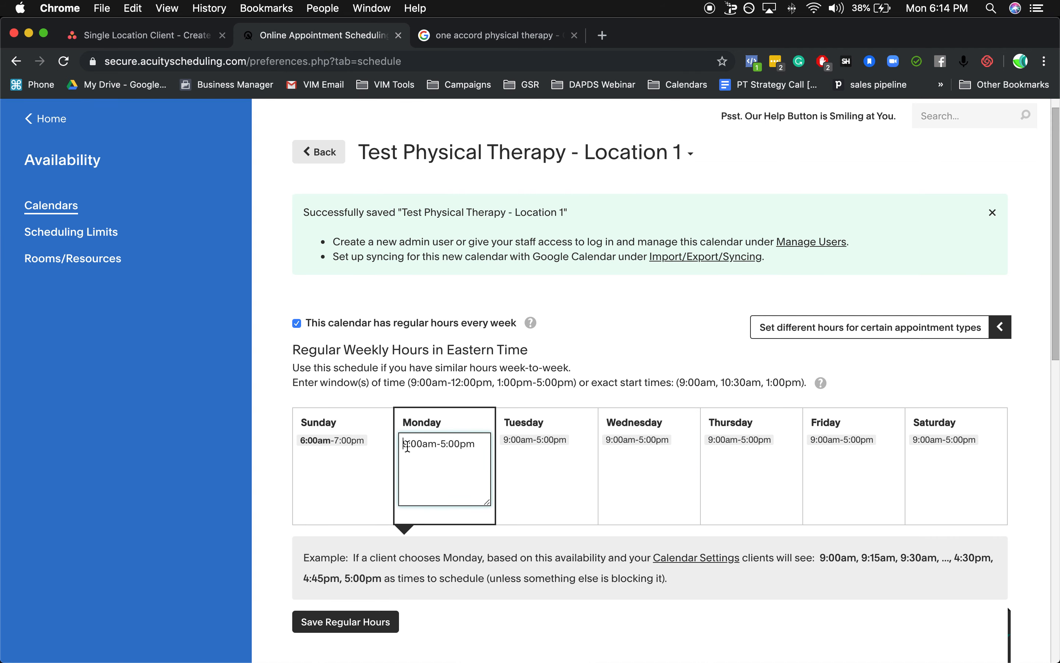
pyautogui.press('Left')
pyautogui.press('BackSpace')
pyautogui.write('7')
pyautogui.press('Right')
pyautogui.press('Right')
pyautogui.press('BackSpace')
pyautogui.write('7')
# Copy Monday's 7:00am-7:00pm hours and replace Thursday's regular hours with them.
pyautogui.moveTo(473, 444); pyautogui.dragTo(392, 442)
pyautogui.press('super+c')
pyautogui.click(468, 38)
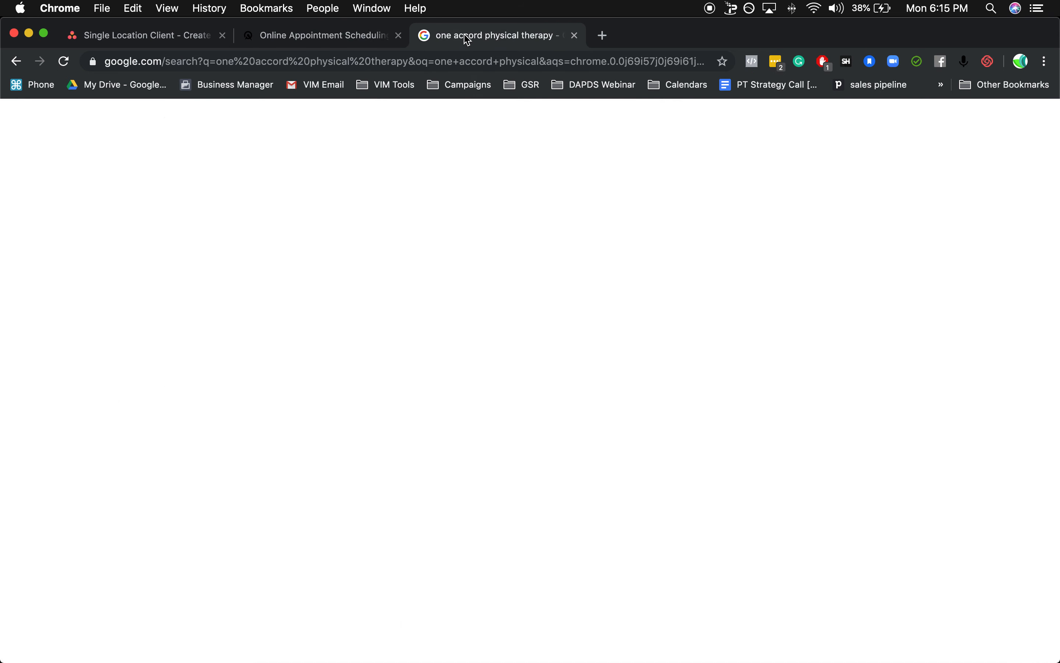
pyautogui.click(329, 35)
pyautogui.click(743, 455)
pyautogui.press('super+a')
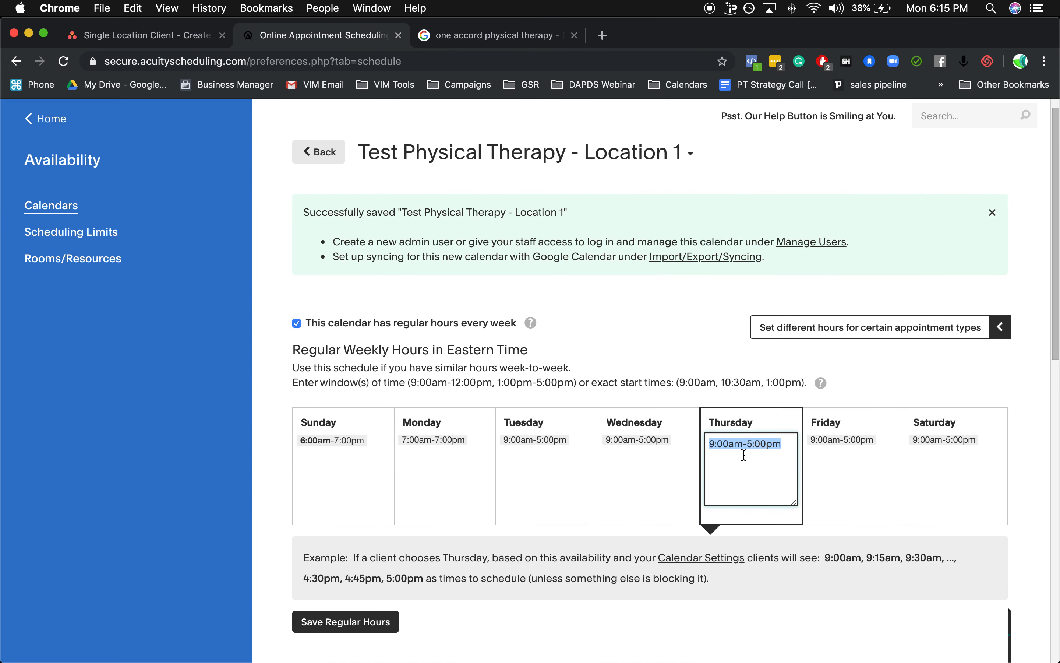
pyautogui.press('super+v')
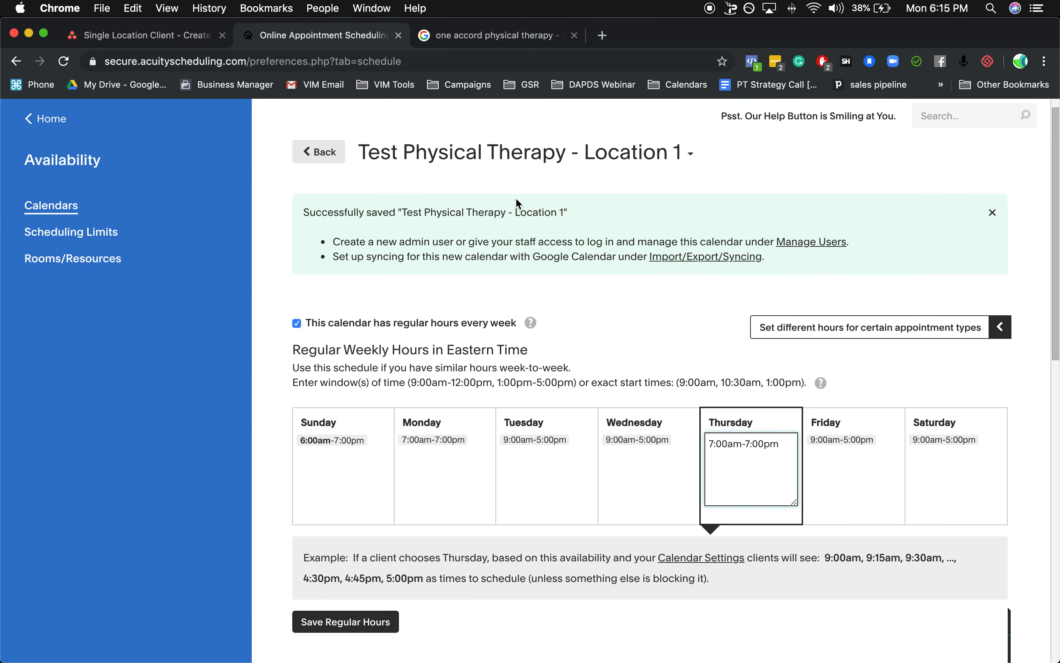
# Check the clinic's listed opening hours and clear the calendar's regular hours for Sunday and Saturday so both days are closed.
pyautogui.click(493, 42)
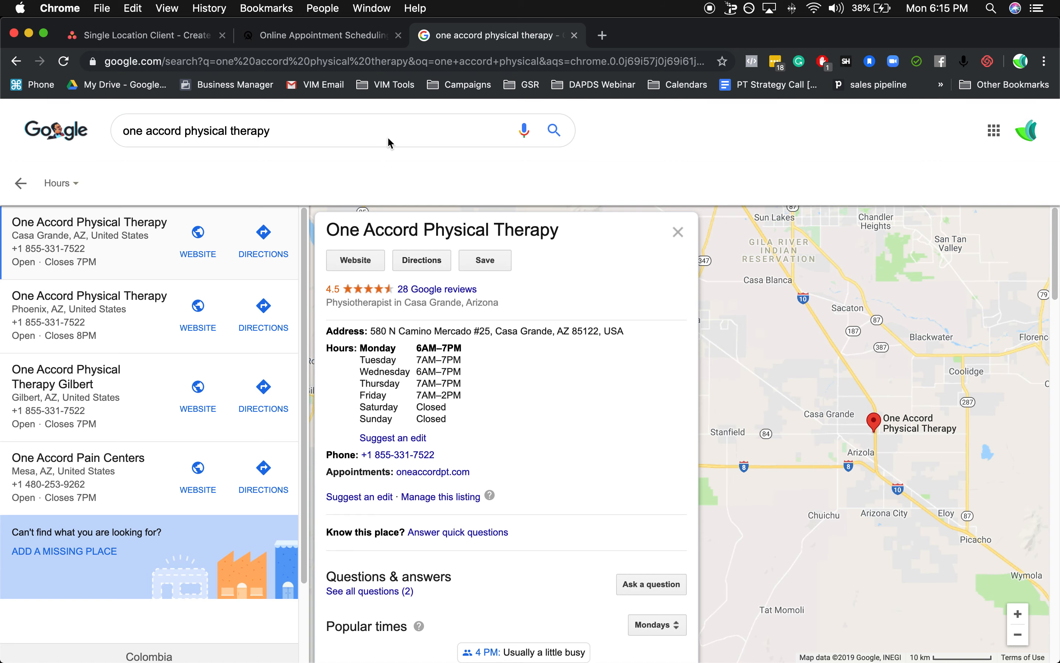
pyautogui.click(347, 35)
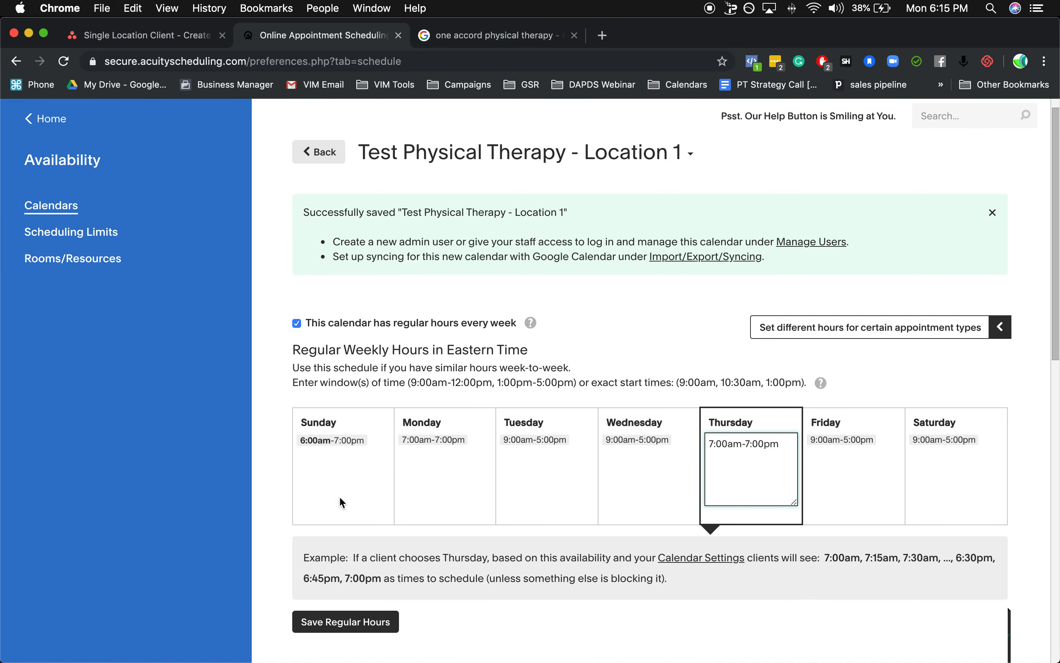
pyautogui.click(334, 466)
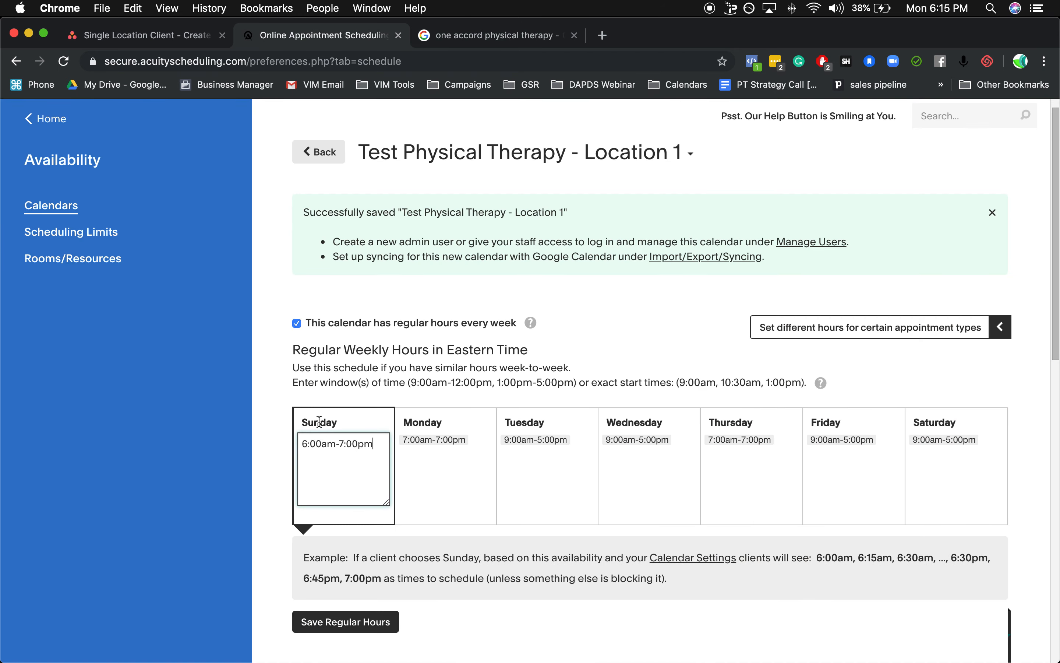
pyautogui.click(493, 37)
pyautogui.click(329, 38)
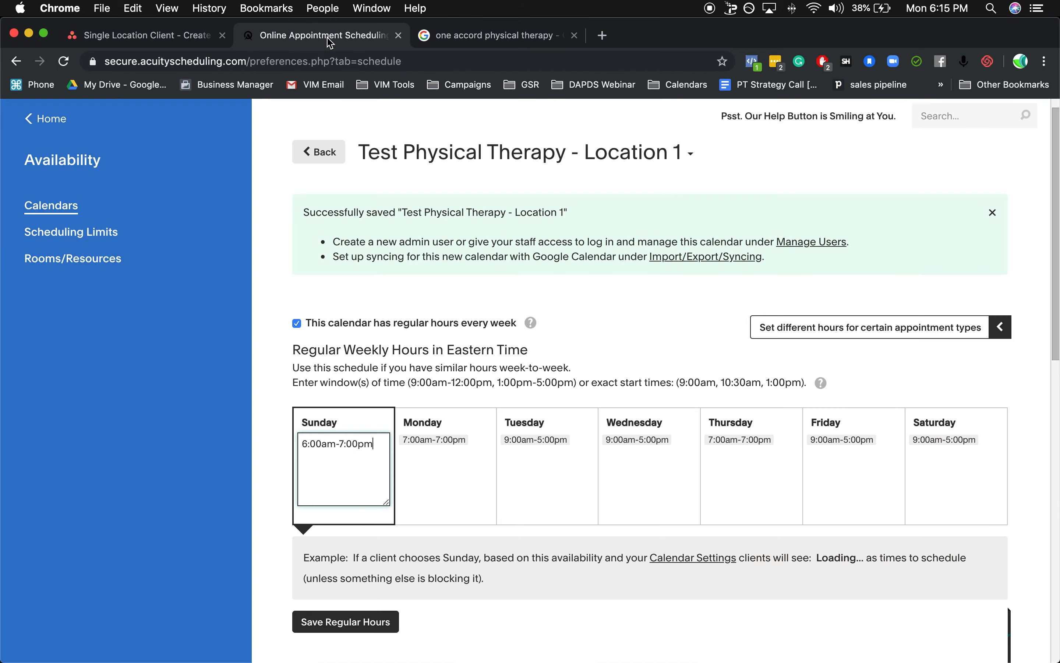
pyautogui.tripleClick(333, 444)
pyautogui.press('BackSpace')
pyautogui.tripleClick(950, 444)
pyautogui.press('BackSpace')
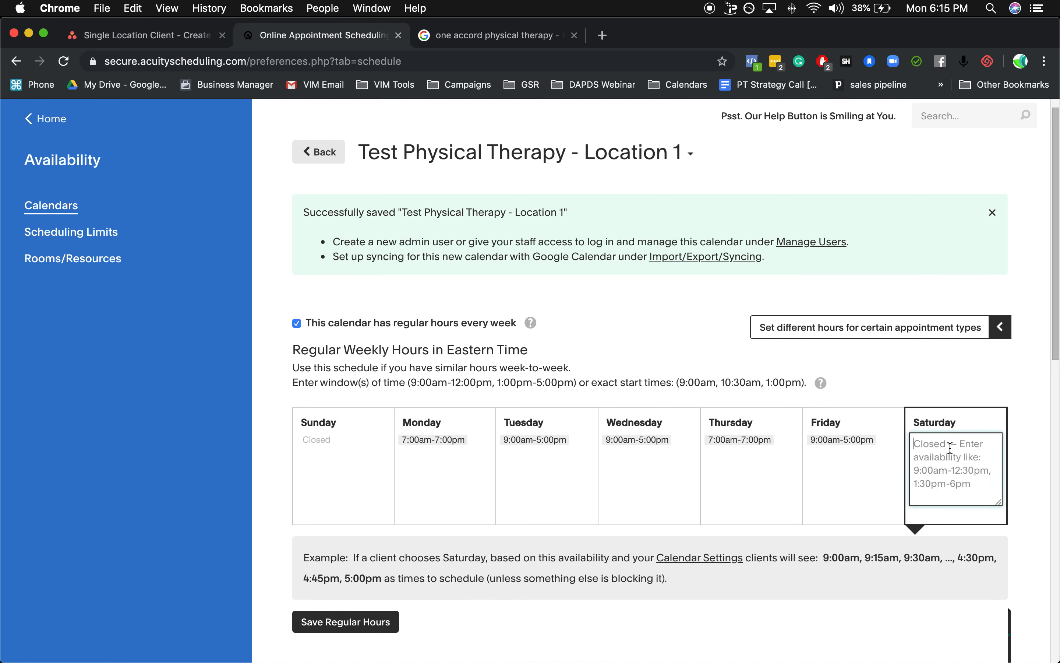
# Set Monday's regular hours to 6:00am-7:00pm and copy the entry.
pyautogui.click(291, 429)
pyautogui.click(434, 451)
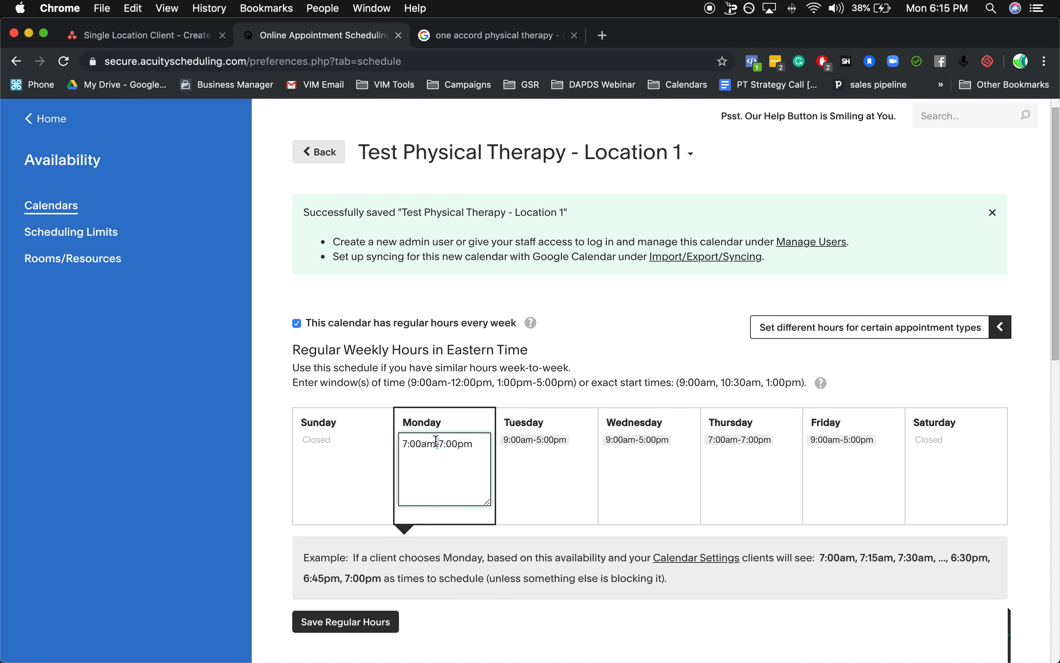
pyautogui.click(407, 444)
pyautogui.press('BackSpace')
pyautogui.write('6')
pyautogui.tripleClick(444, 445)
# Check the clinic listing, paste Monday's hours into Tuesday and change the opening time so Tuesday is 7:00am-7:00pm.
pyautogui.click(442, 36)
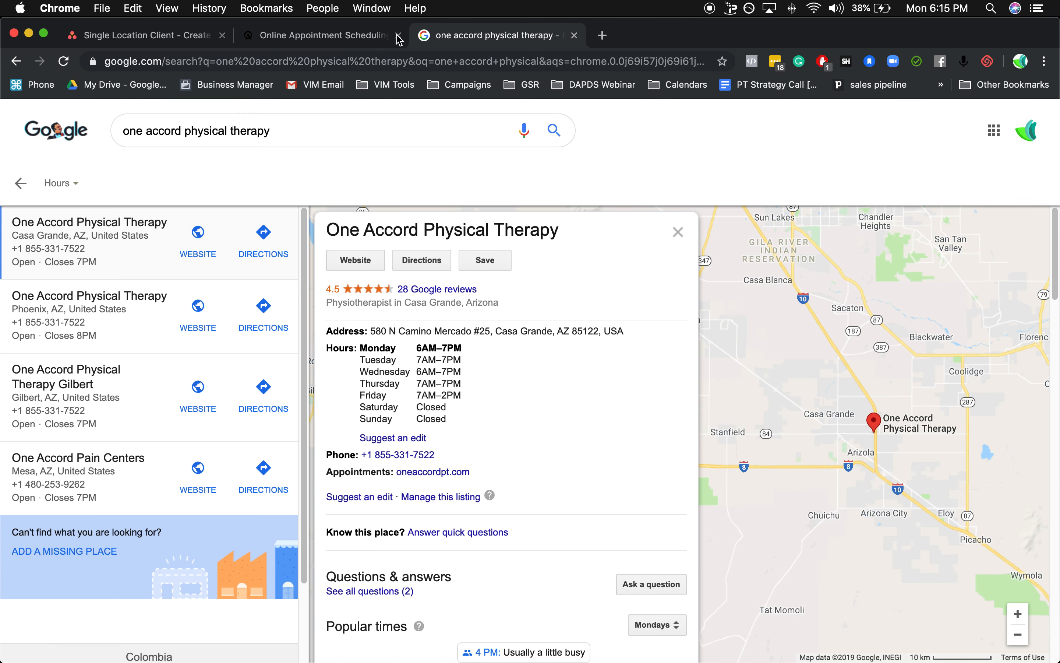
pyautogui.click(345, 36)
pyautogui.click(510, 440)
pyautogui.press('super+v')
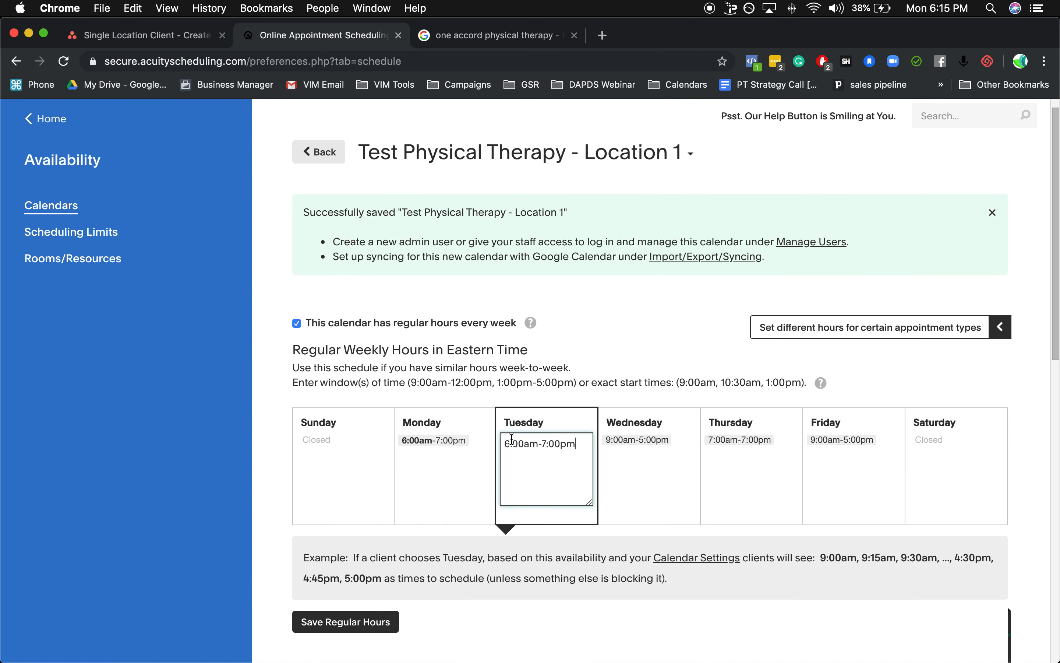
pyautogui.click(509, 443)
pyautogui.press('BackSpace')
pyautogui.write('7')
# Check the clinic listing and replace Wednesday's regular hours with the copied 6:00am-7:00pm.
pyautogui.click(608, 480)
pyautogui.click(444, 36)
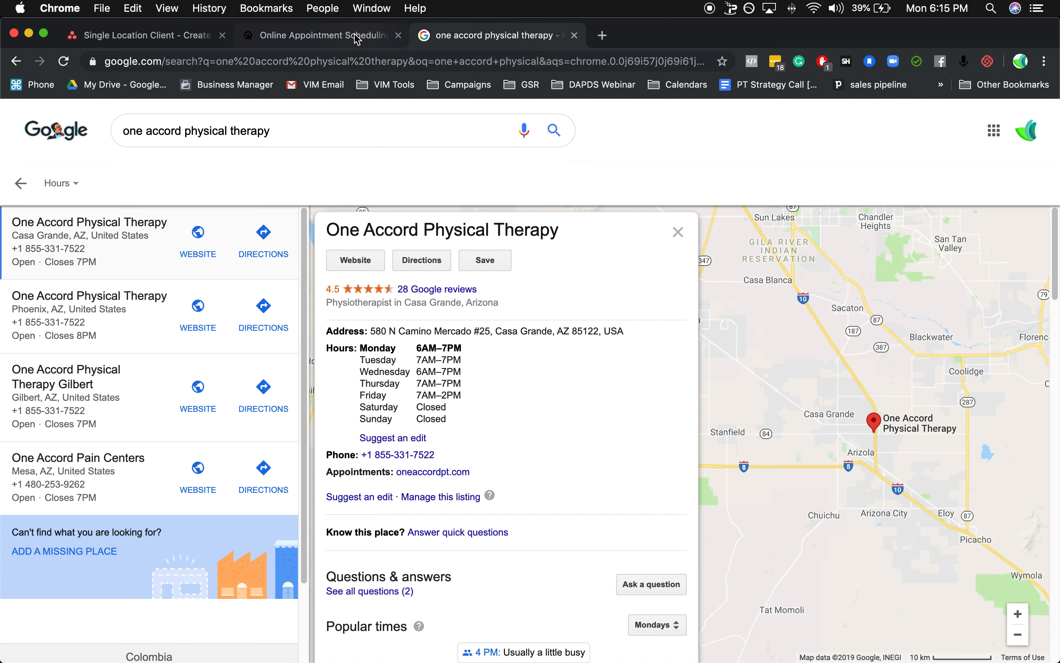
pyautogui.click(357, 37)
pyautogui.press('super+a')
pyautogui.press('super+v')
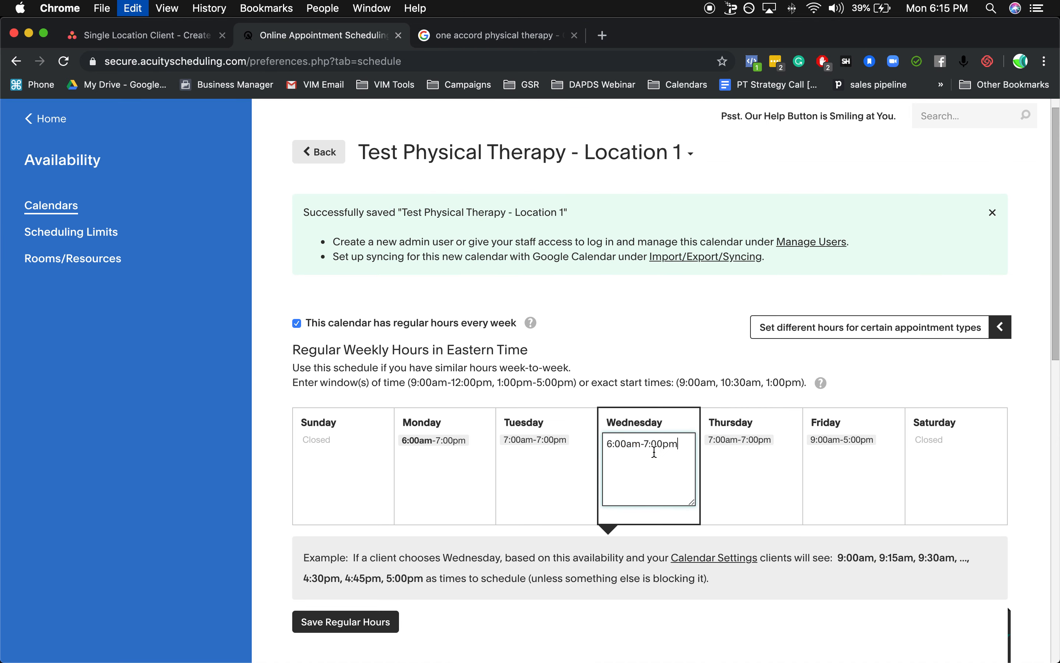
# Set Friday's regular hours to 7:00am-2:00pm.
pyautogui.click(725, 444)
pyautogui.click(829, 453)
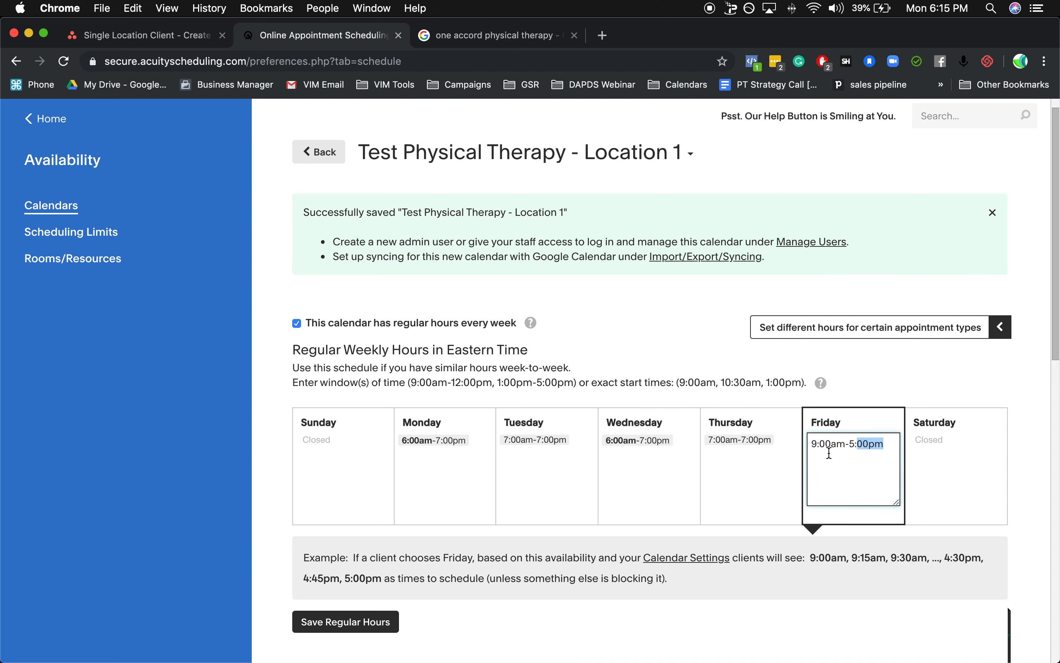
pyautogui.press('super+a')
pyautogui.click(818, 448)
pyautogui.press('BackSpace')
pyautogui.write('7')
pyautogui.click(854, 444)
pyautogui.press('BackSpace')
pyautogui.write('2')
pyautogui.click(832, 354)
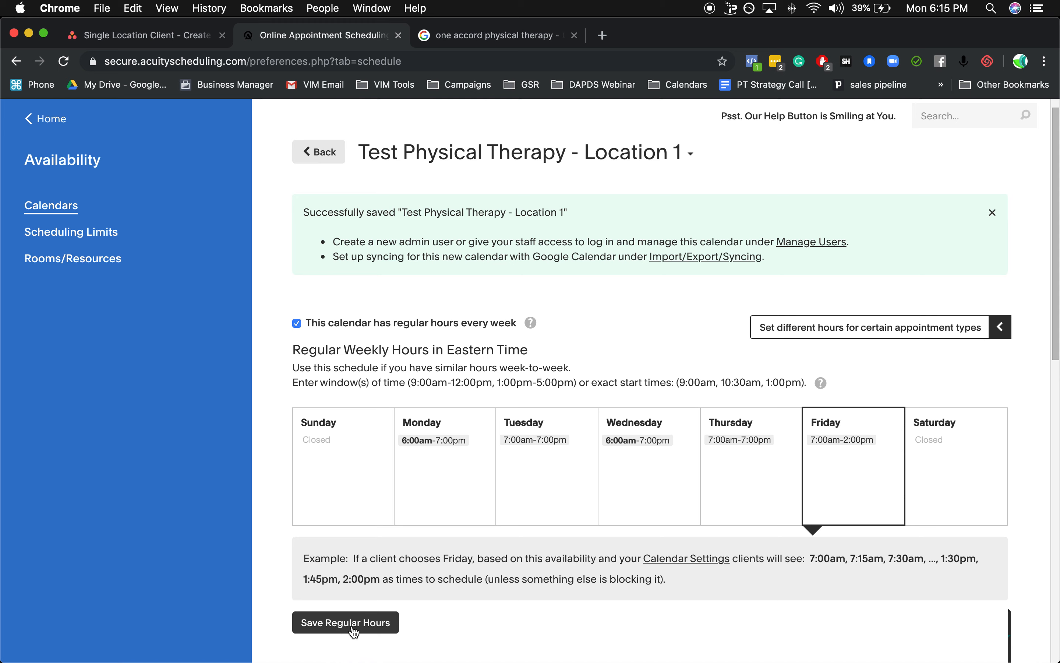
# Save the regular weekly hours and review the September 2019 monthly availability for the location.
pyautogui.click(388, 631)
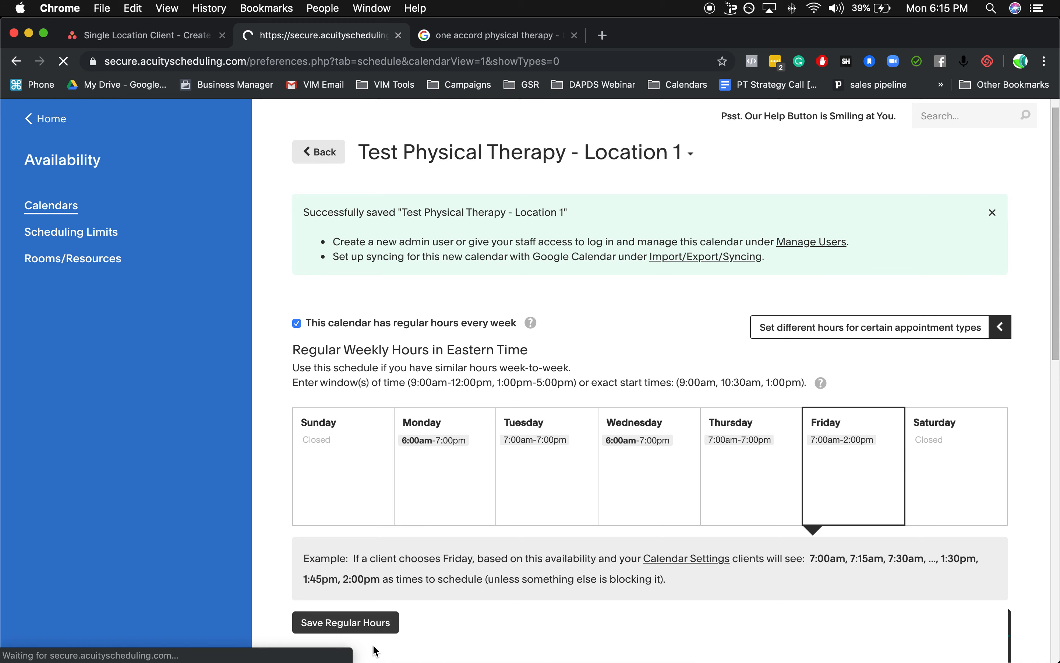
pyautogui.click(482, 446)
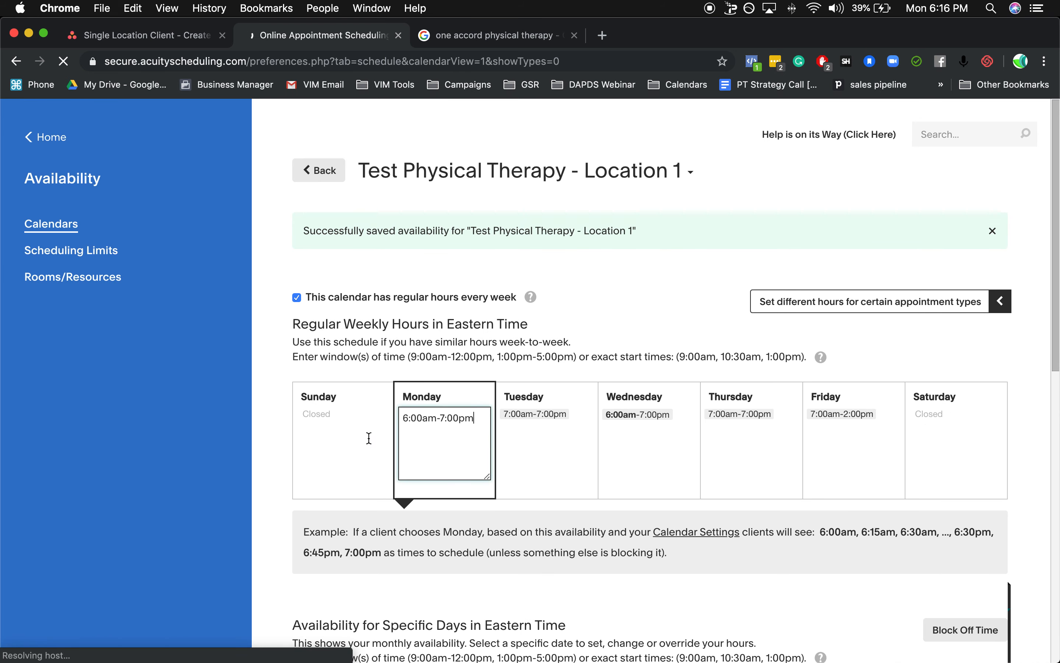
pyautogui.scroll(-2, 600, 417)
pyautogui.scroll(-1, 578, 398)
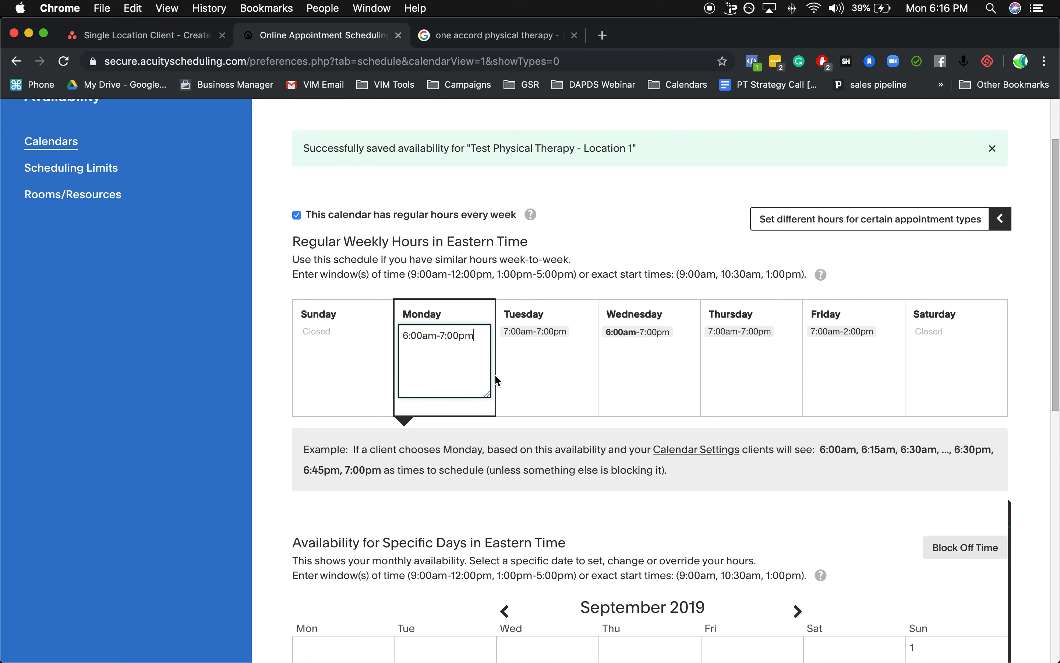
pyautogui.scroll(-12, 496, 380)
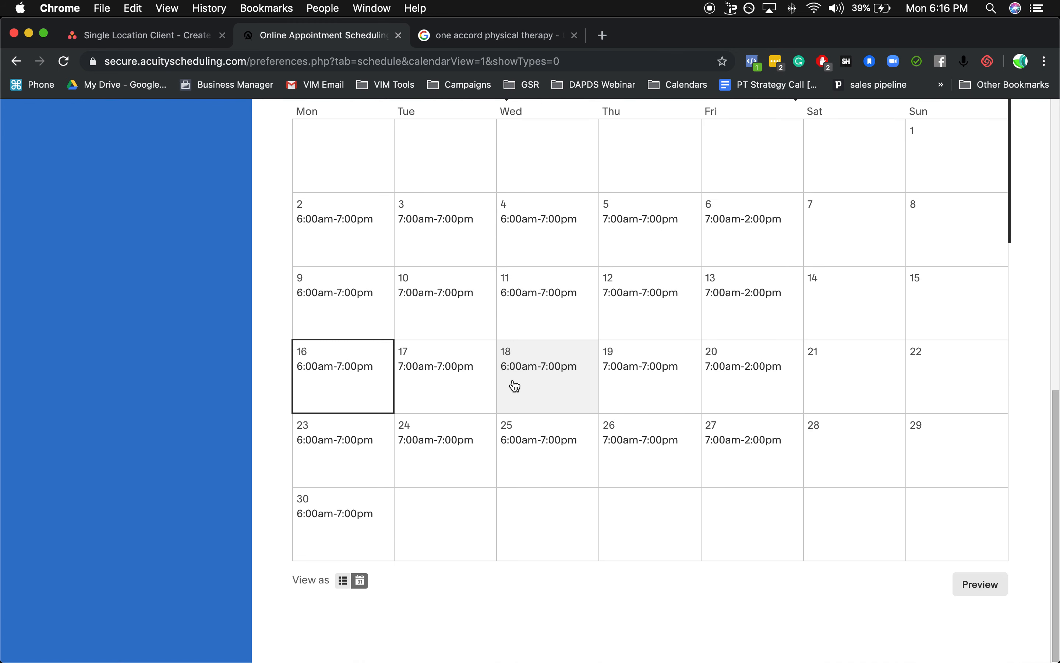
pyautogui.scroll(12, 535, 369)
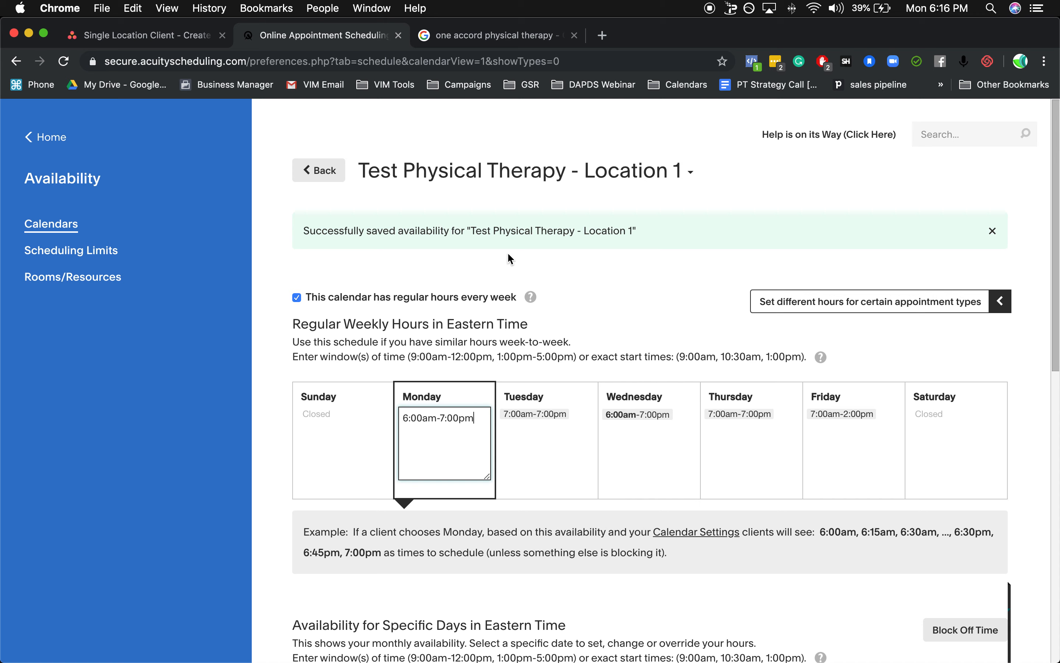